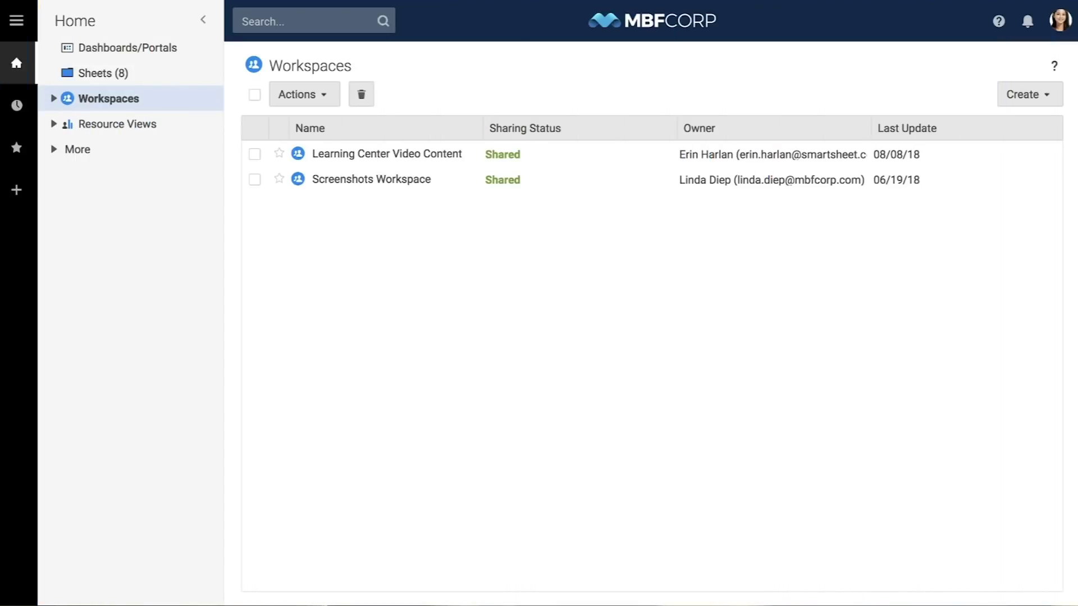
- Open the Solution Center's full template gallery and search it for 'Project Tracking'
left_click(21, 194)
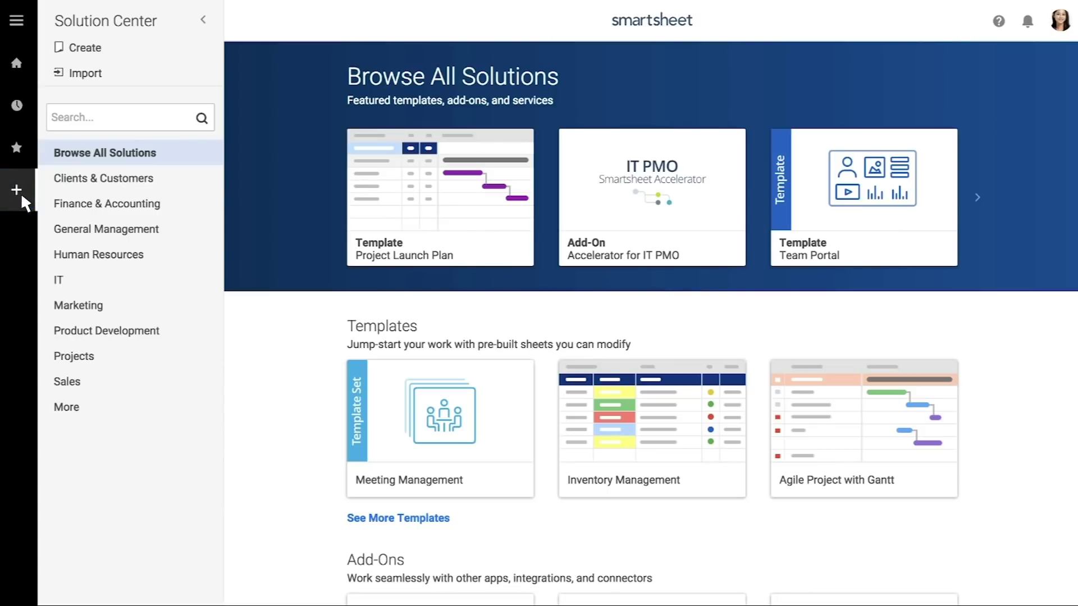
left_click(442, 518)
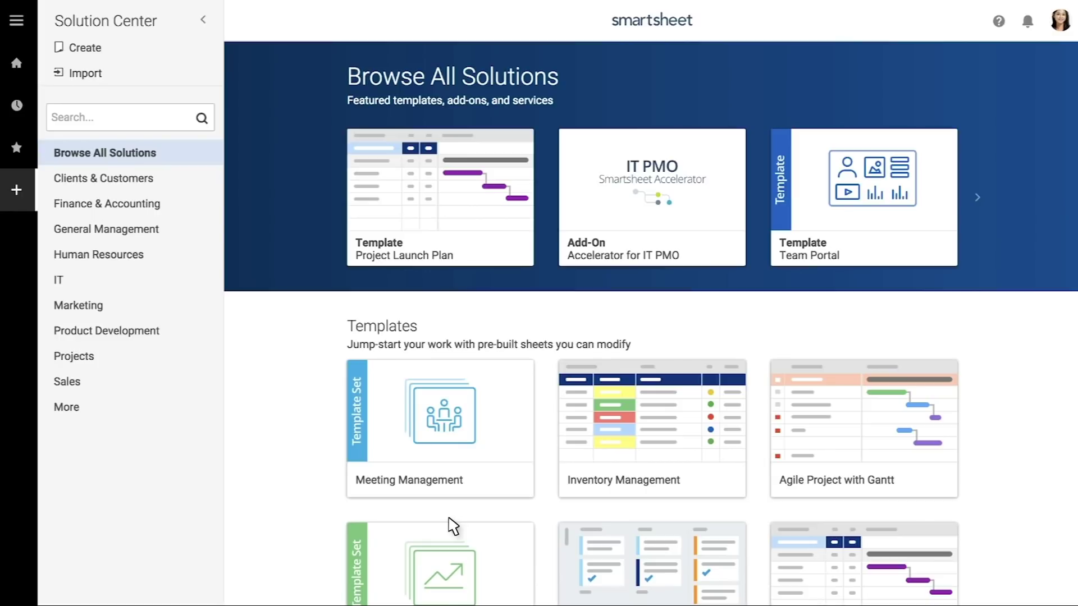
scroll(452, 526, "down", 6)
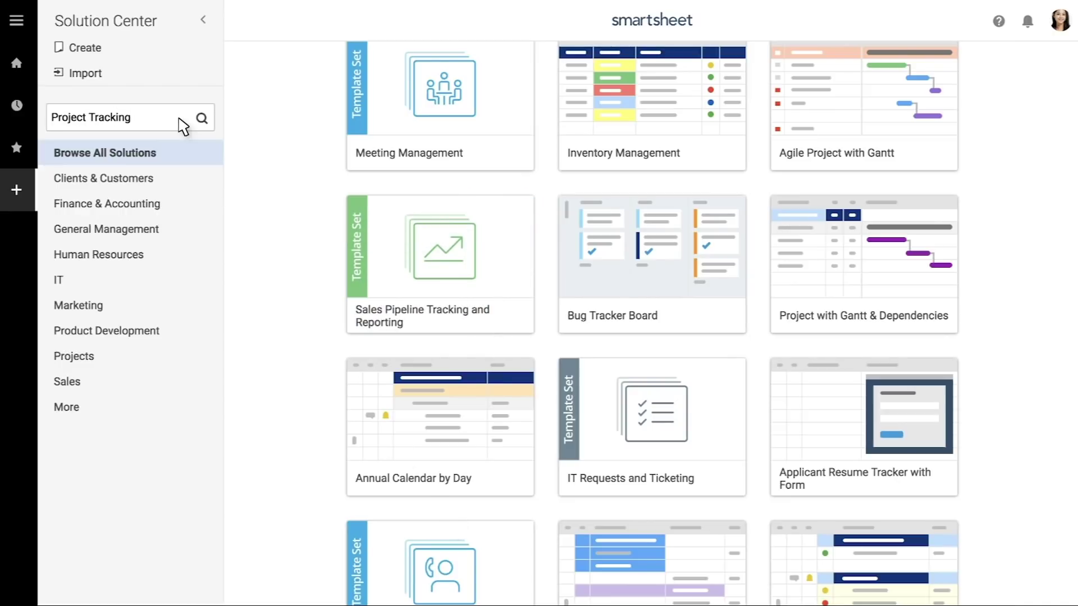
left_click(199, 119)
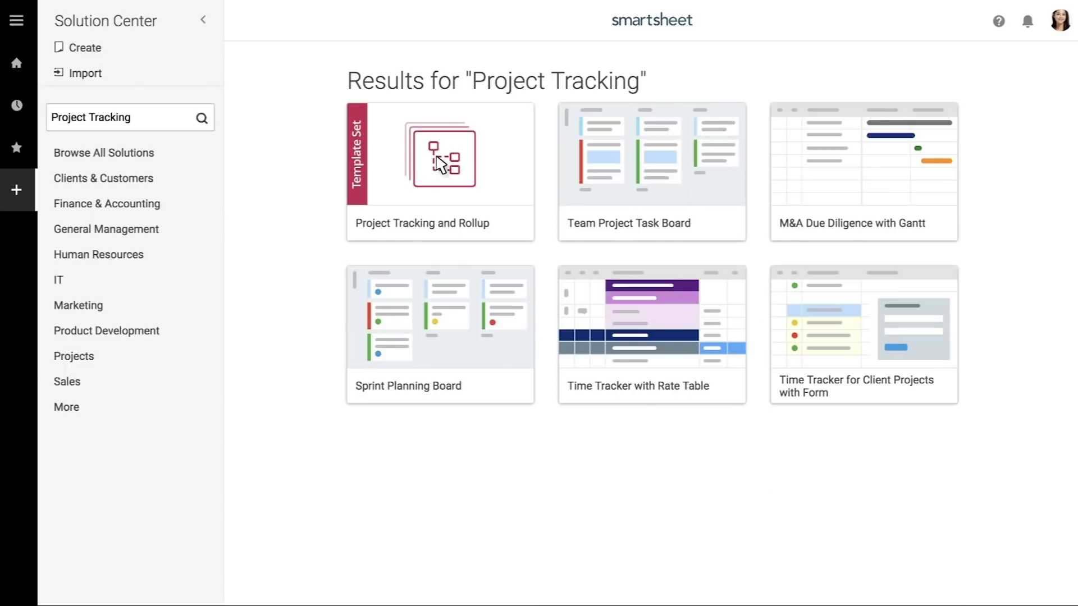
- Get the Project Tracking and Rollup template set from its Learn More page
left_click(442, 163)
left_click(929, 440)
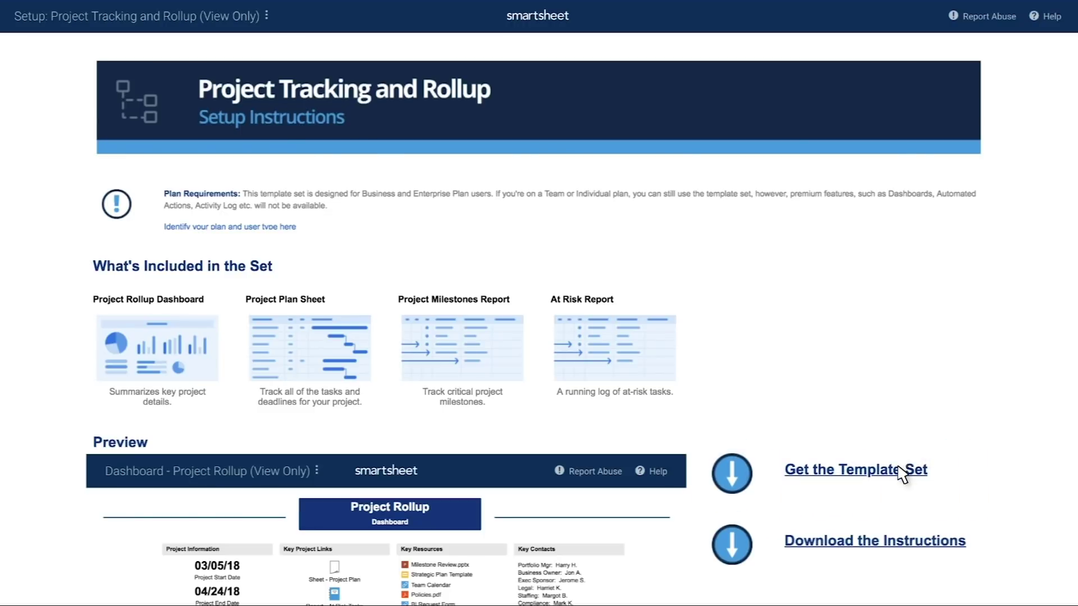
left_click(902, 468)
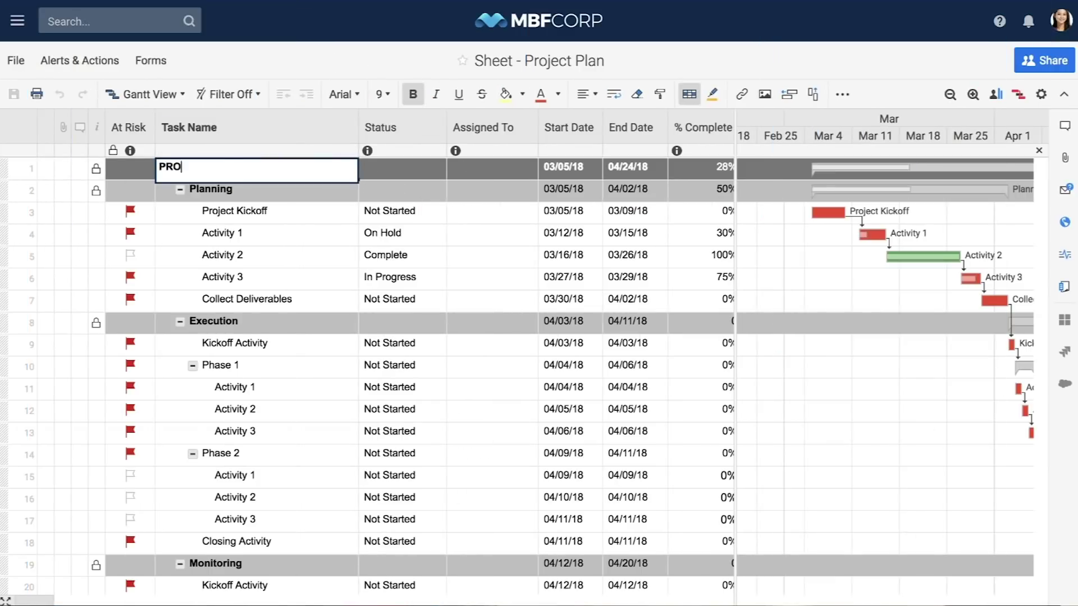
- Title row 1 PROJECT ALPHA and rename the next tasks Schematics and Design Development
type("JECT ALPHA")
key("Return")
key("Down")
key("Down")
type("Schemat")
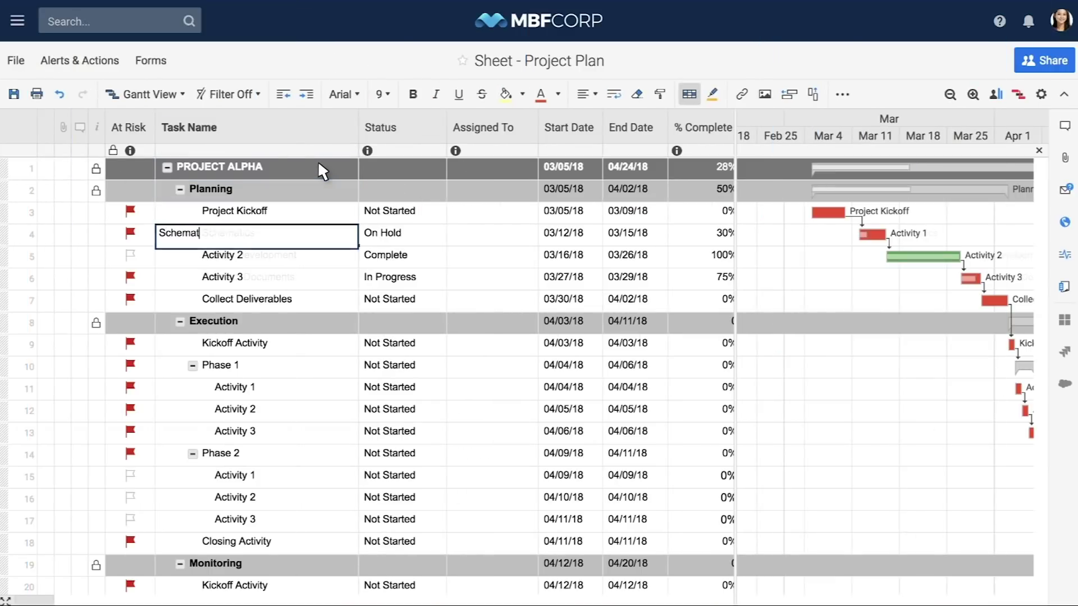
type("ics")
key("Return")
type("Design Development")
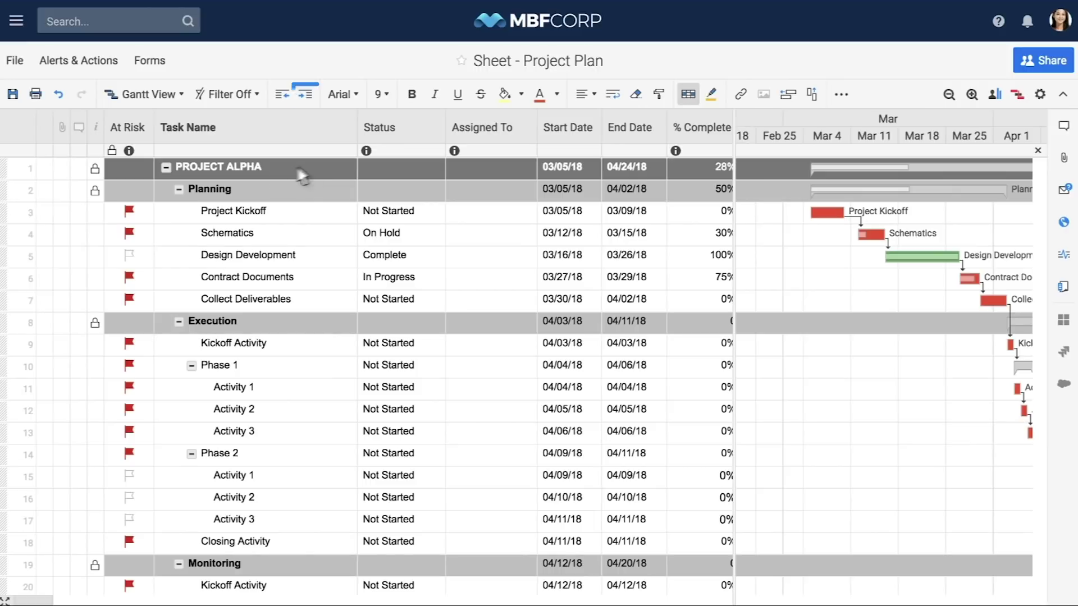
- Indent the Schematics through Contract Documents rows under Project Kickoff
left_click(9, 239)
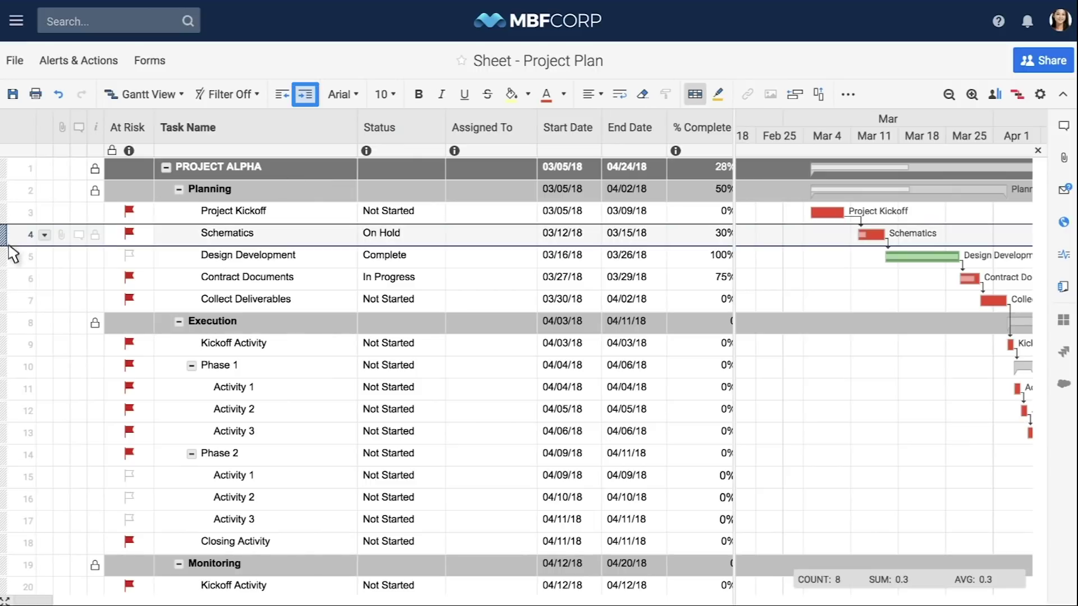
left_click(12, 283, "shift")
key("ctrl+]")
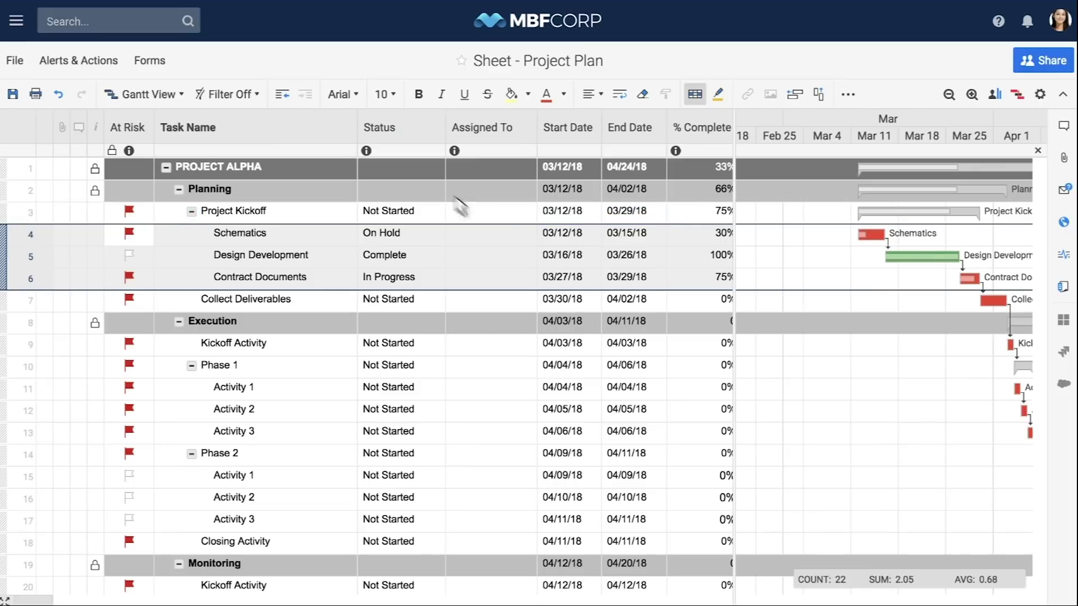
- Assign team members to Schematics and Design Development, then bring up the Schematics row's attach options
left_click(519, 244)
type("brent")
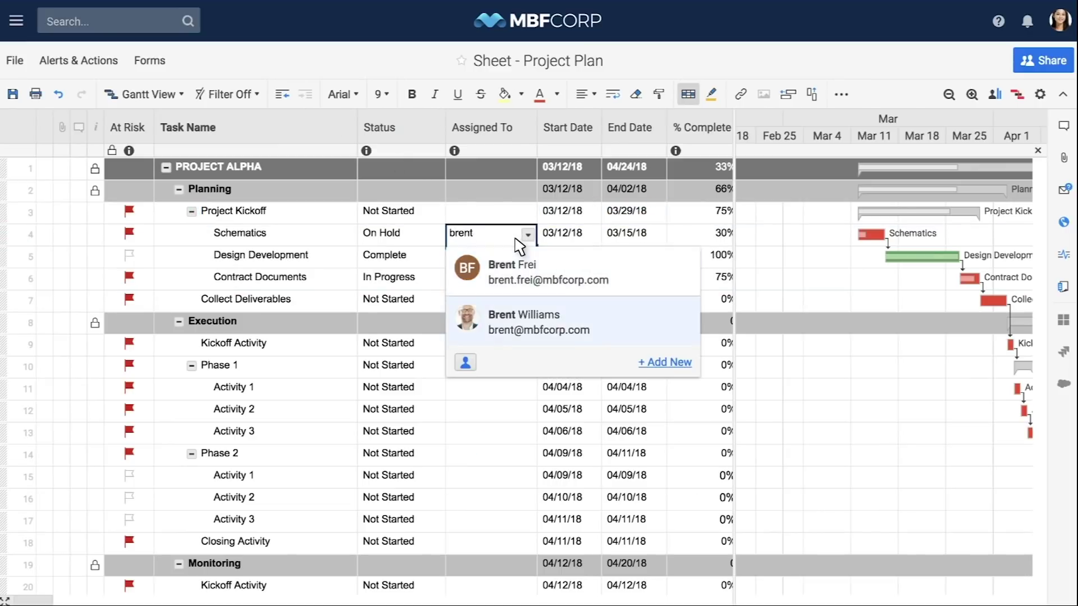
key("Return")
type("henry")
key("Return")
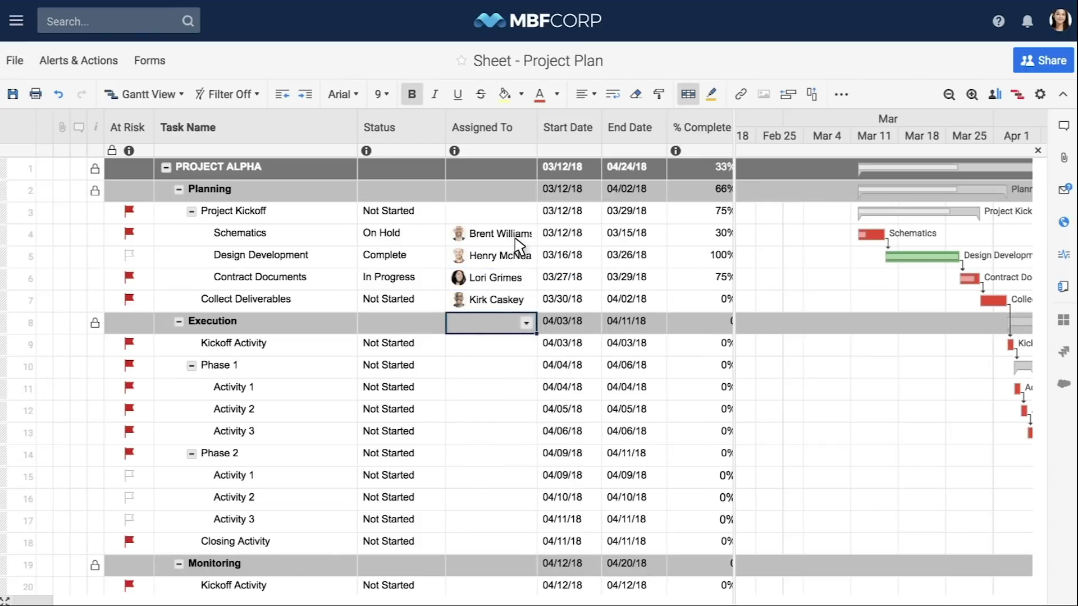
left_click(64, 234)
left_click(324, 199)
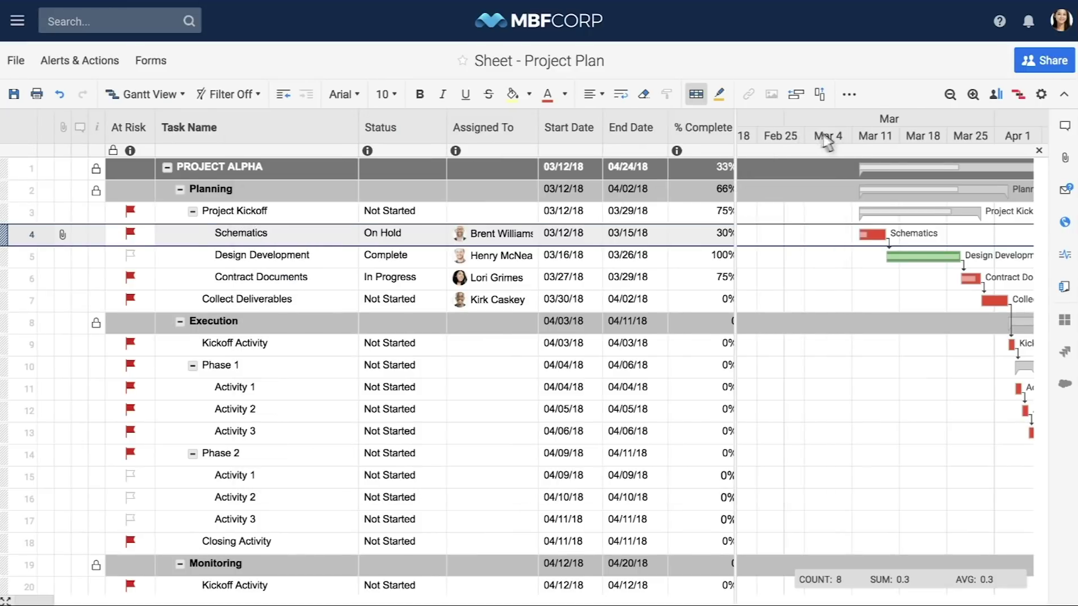
- Post a comment on the Schematics row mentioning a teammate: 'schematics are attached'
left_click(79, 234)
type("@lori")
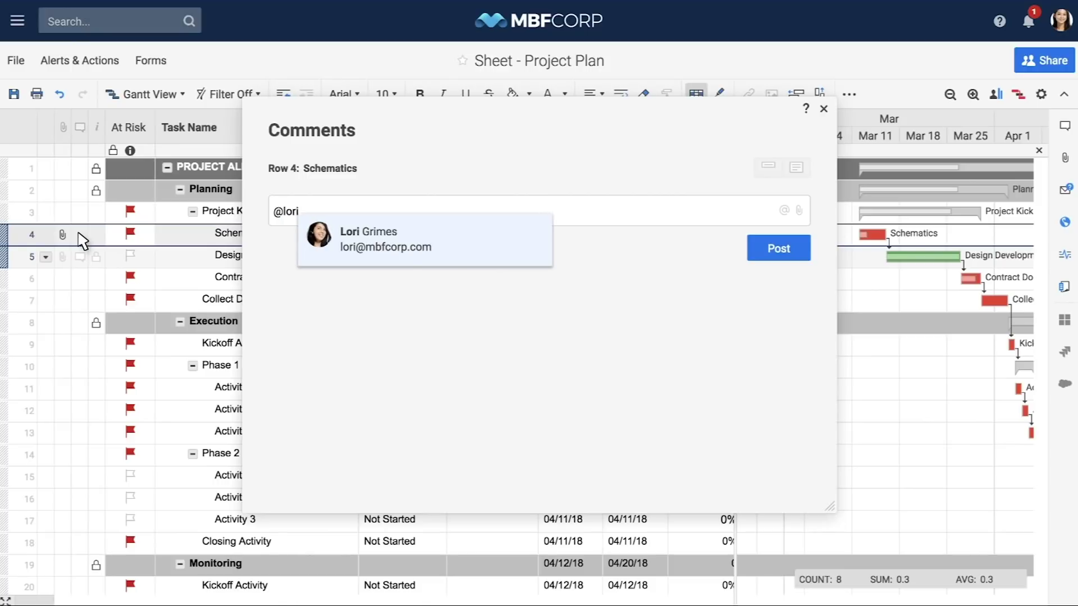
key("Return")
type("schematics are attached")
left_click(777, 249)
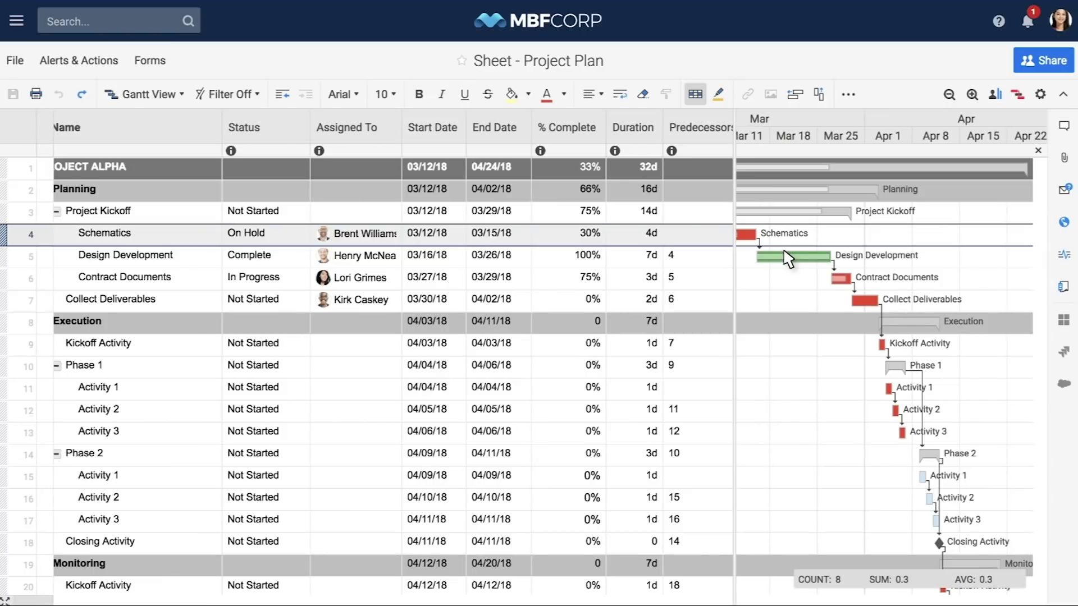
- Set Schematics to a 6d duration, 50% complete and a 01/16/19 start date
left_click(639, 240)
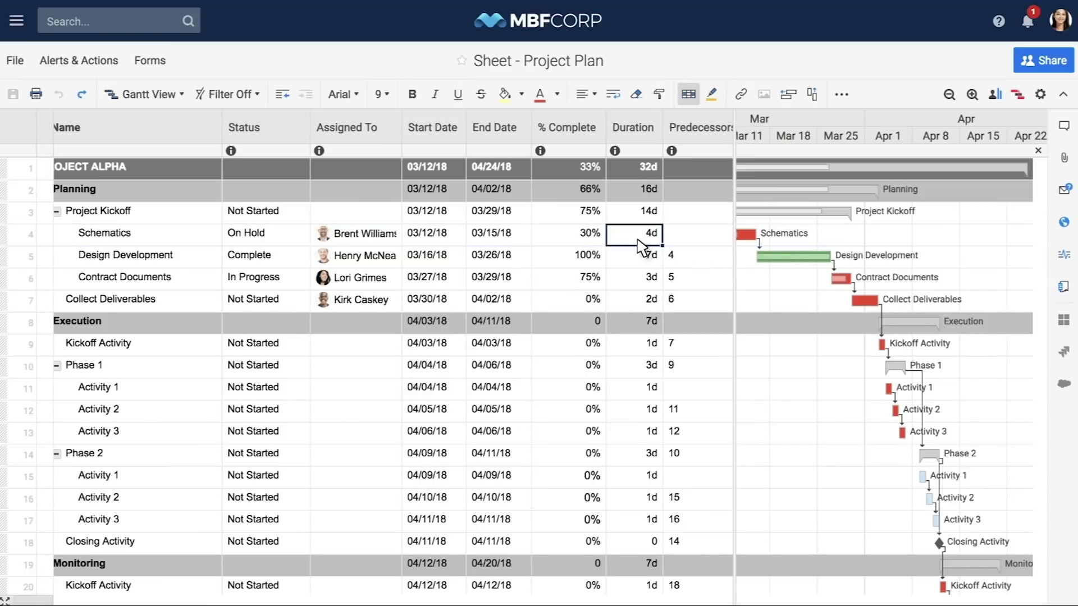
type("6d")
key("Tab")
left_click(585, 241)
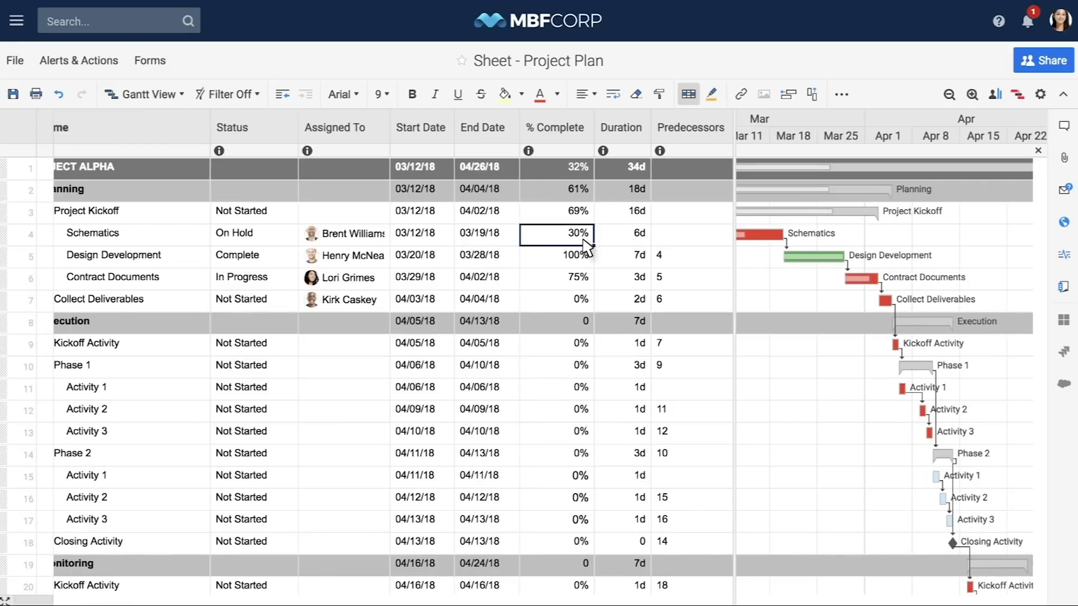
type("50")
key("Tab")
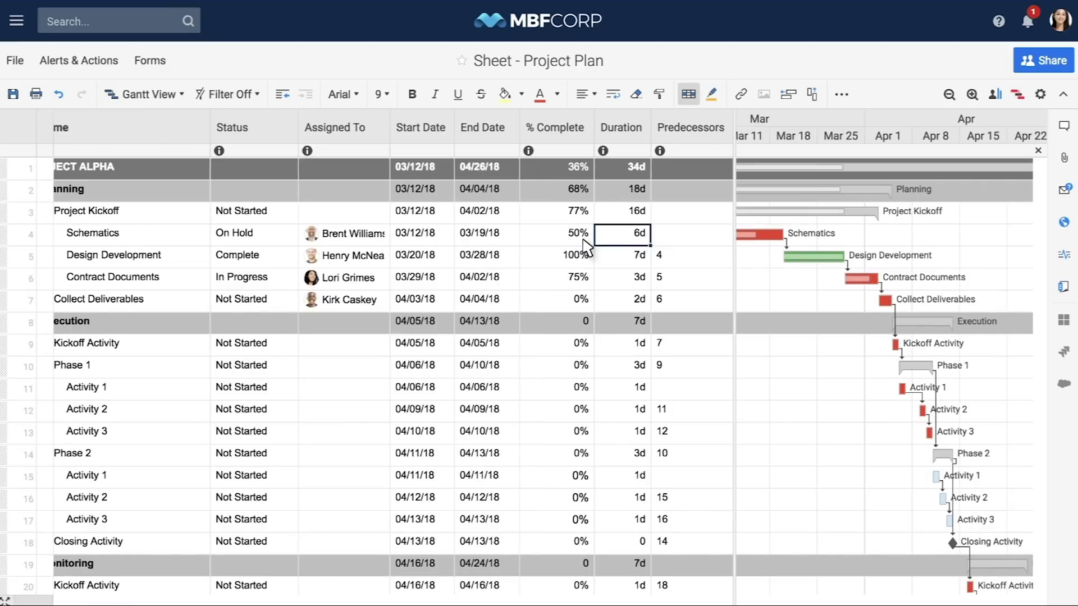
left_click(445, 240)
type("01/16/19")
key("Tab")
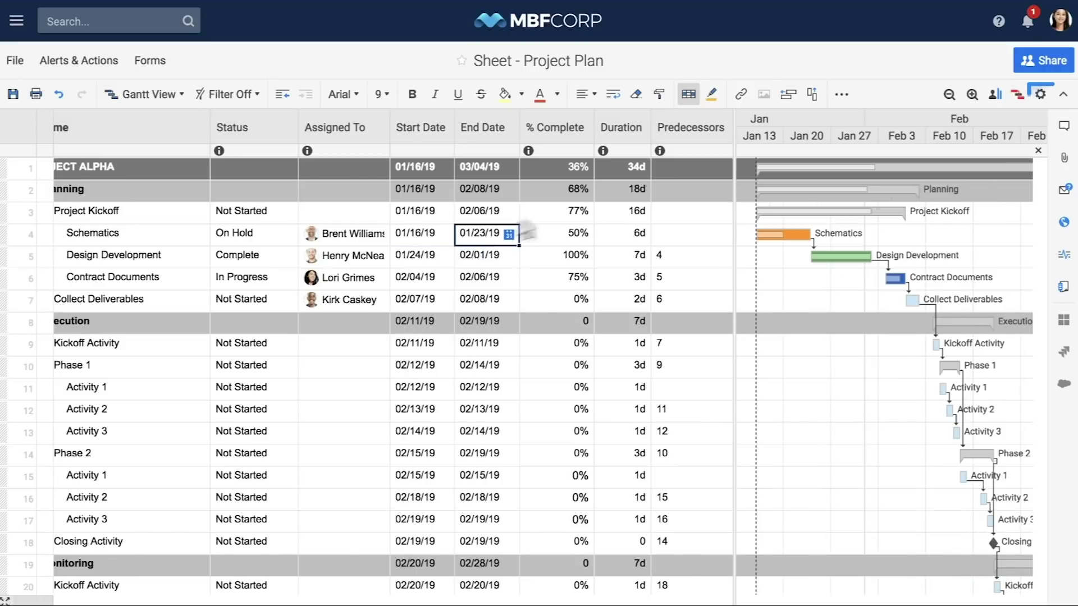
- Remove Monday from the project's working days in Project Settings
left_click(1040, 94)
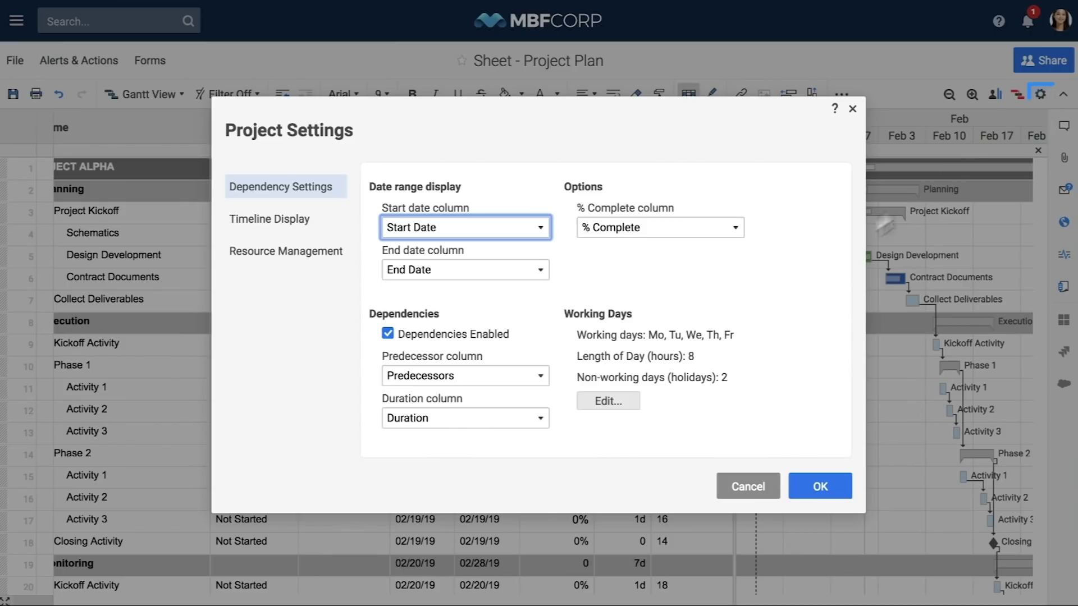
left_click(630, 404)
left_click(342, 206)
left_click(730, 443)
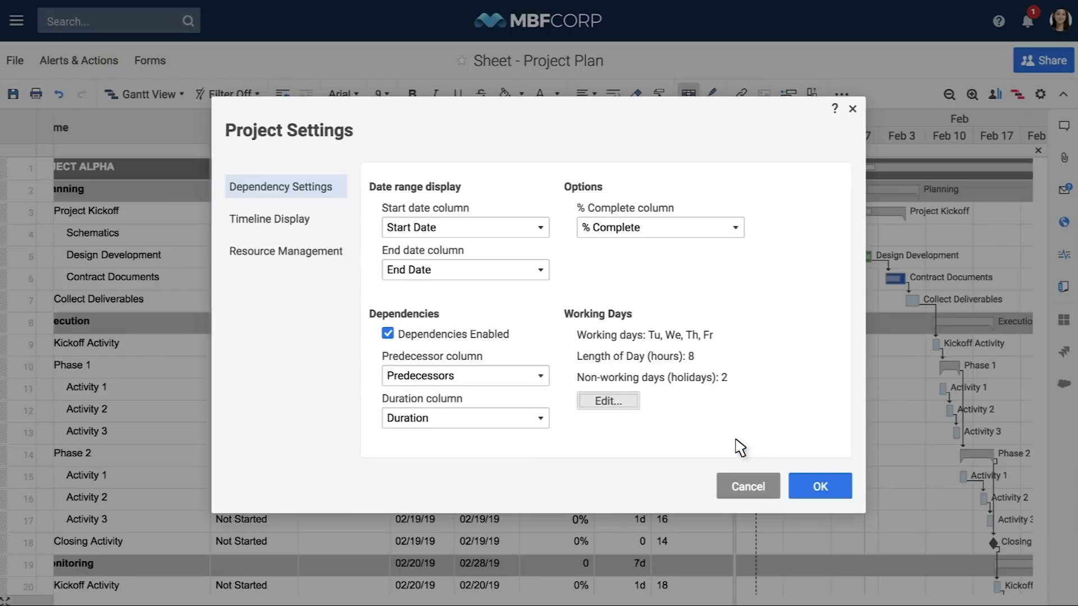
left_click(830, 482)
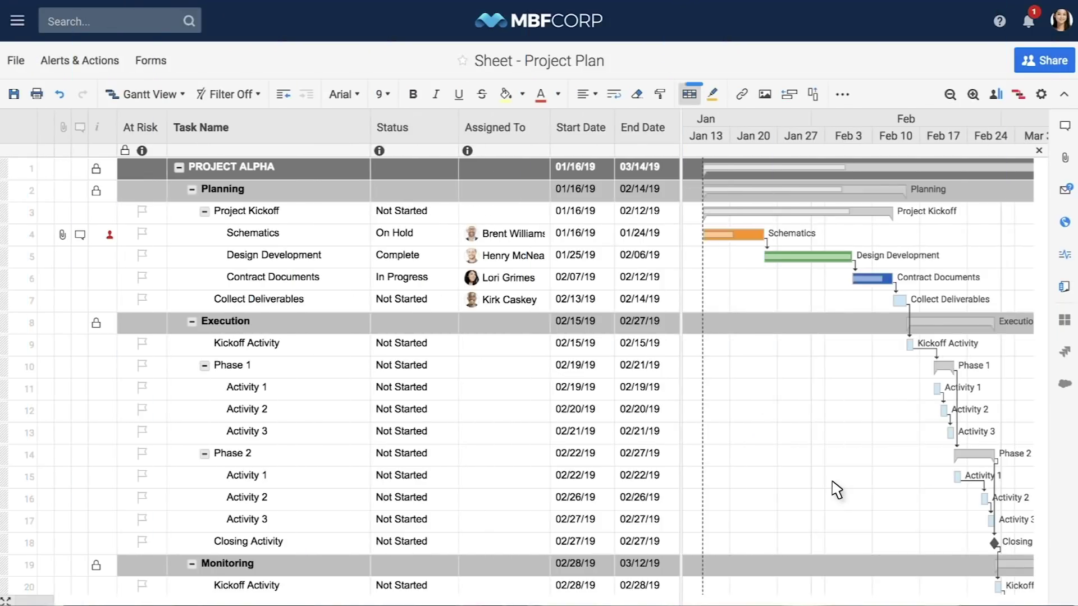
- Inspect the conditional formatting rules and the At Risk formula without changing them
left_click(689, 95)
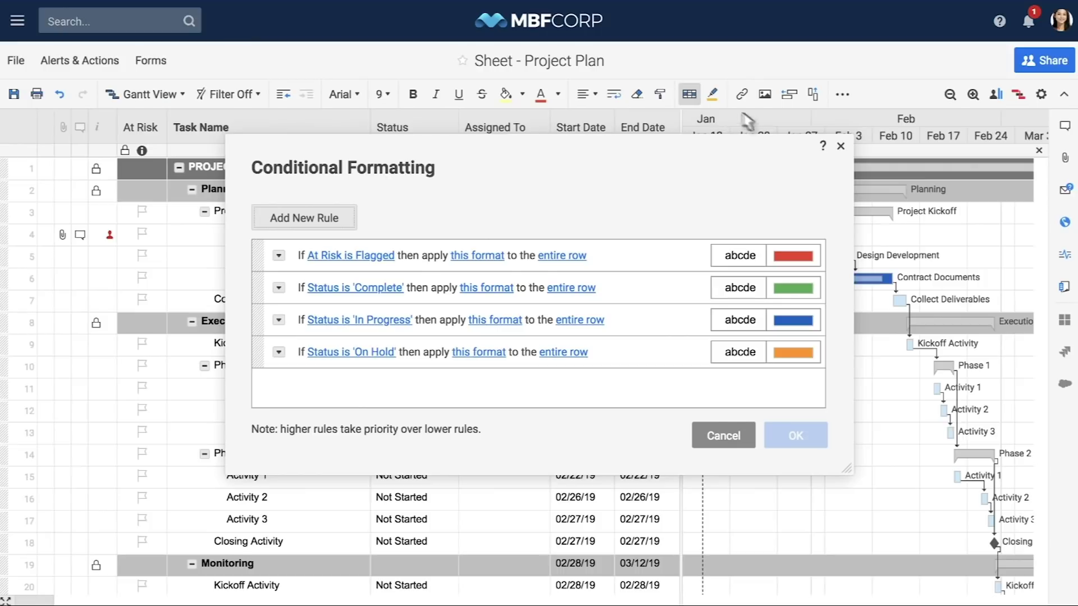
left_click(840, 147)
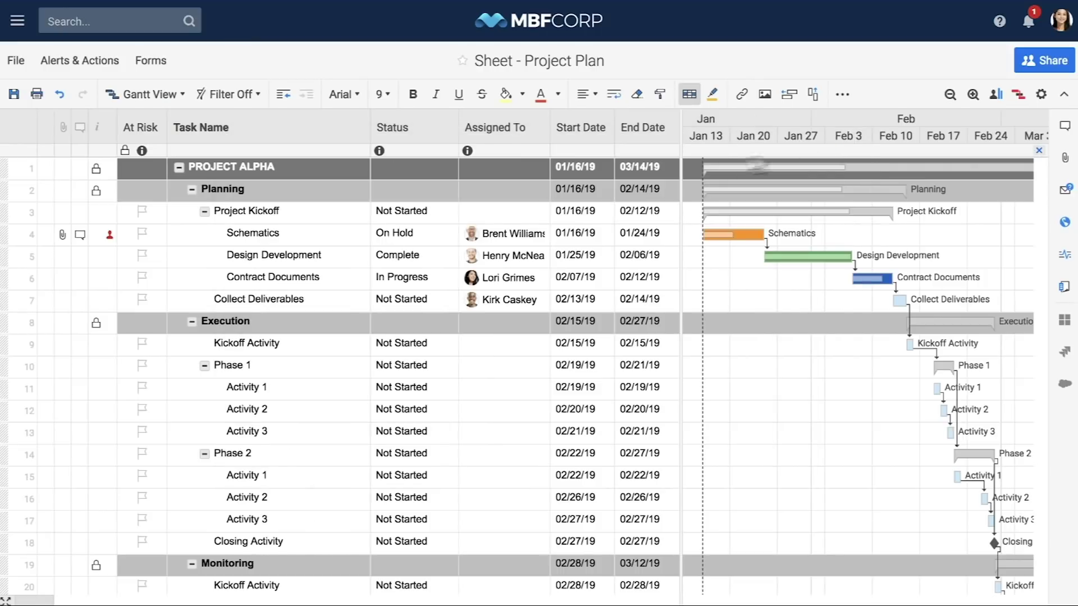
left_click(156, 242)
left_click(157, 242)
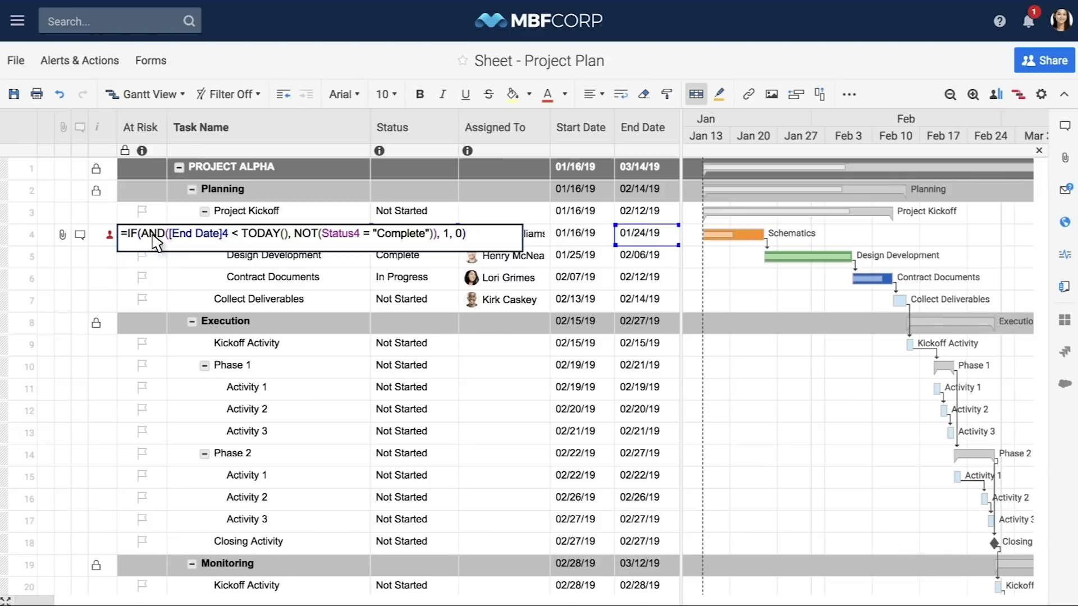
key("Escape")
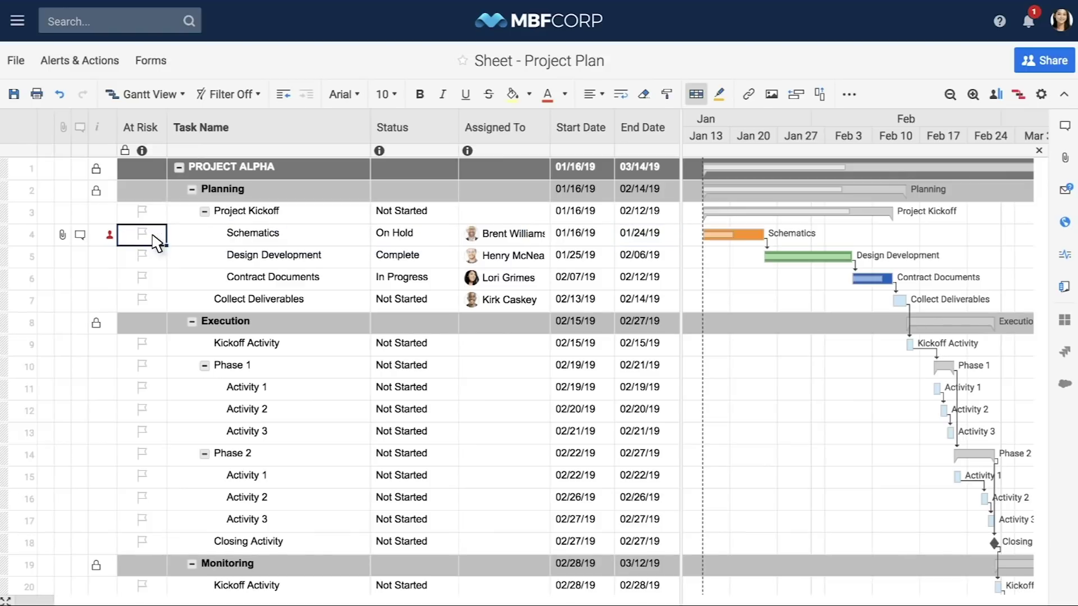
- Move the Schematics start date back to t-9 (01/07/19)
left_click(609, 240)
type("t-9")
key("Tab")
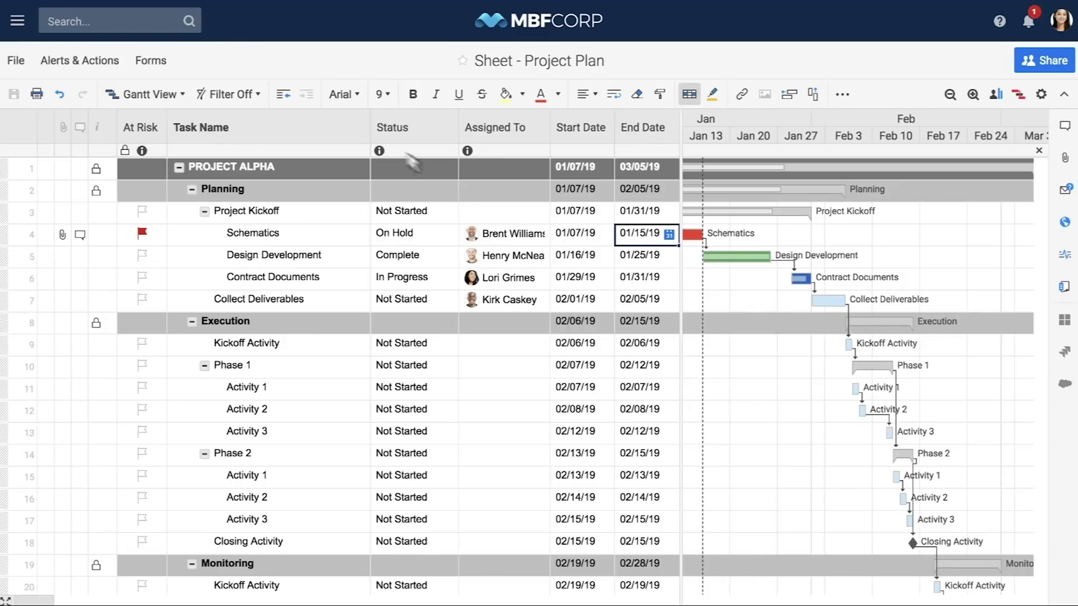
left_click(257, 94)
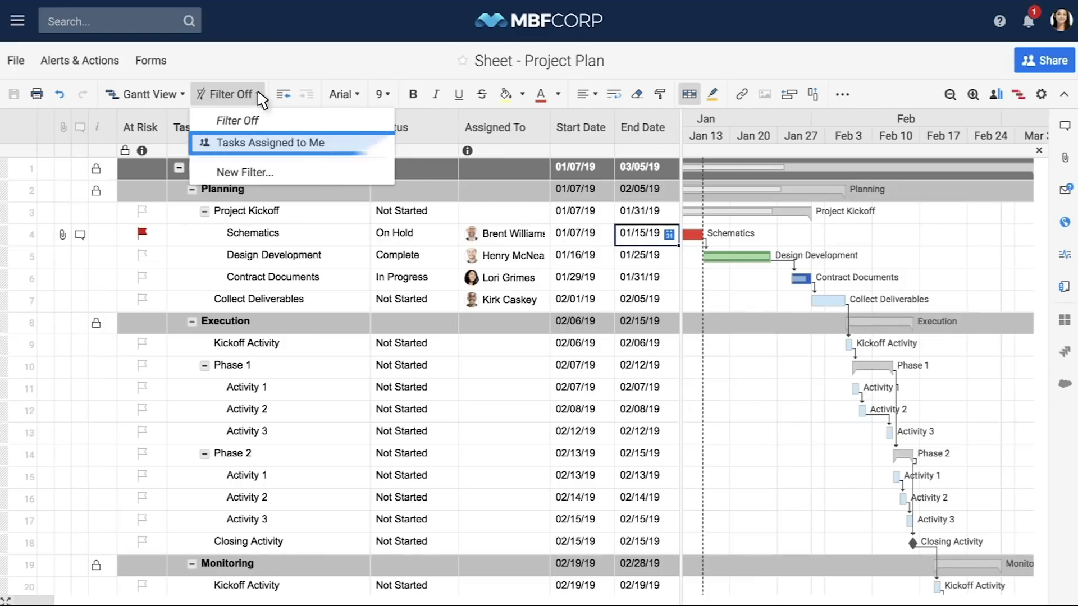
left_click(259, 94)
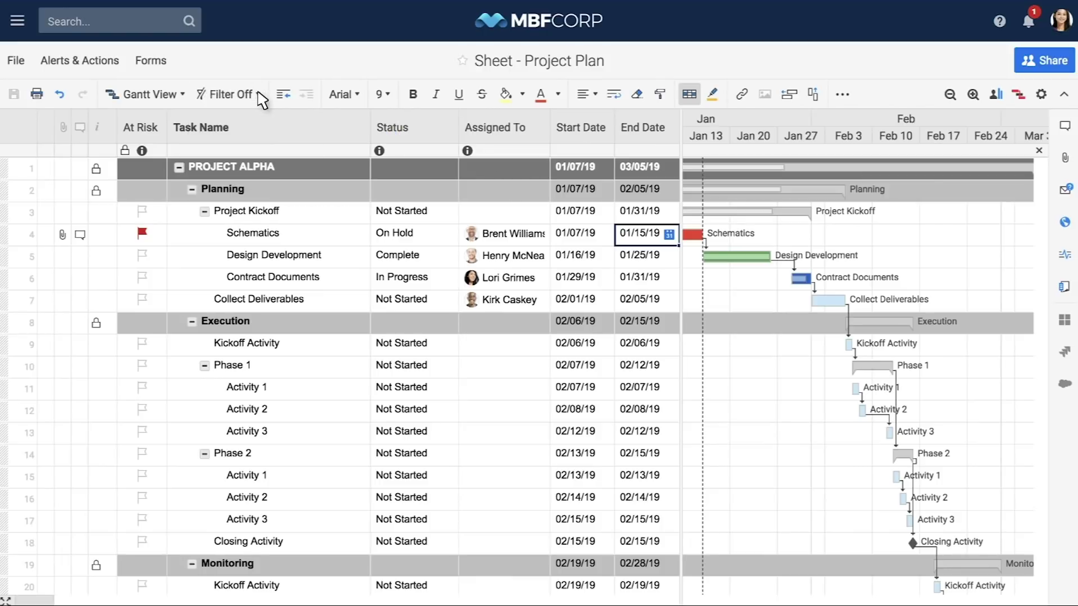
left_click(116, 65)
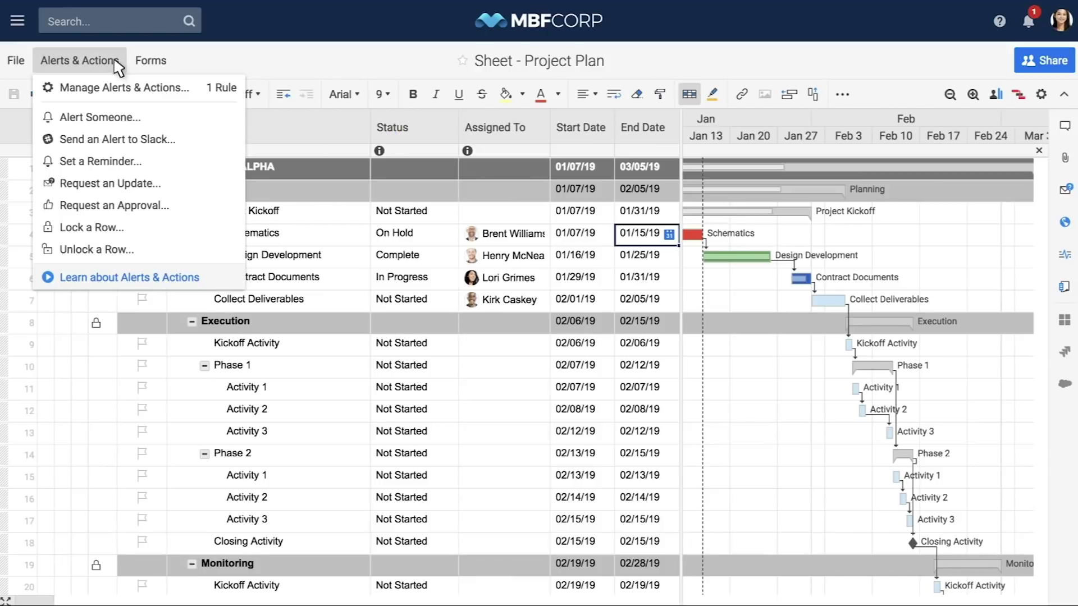
left_click(117, 88)
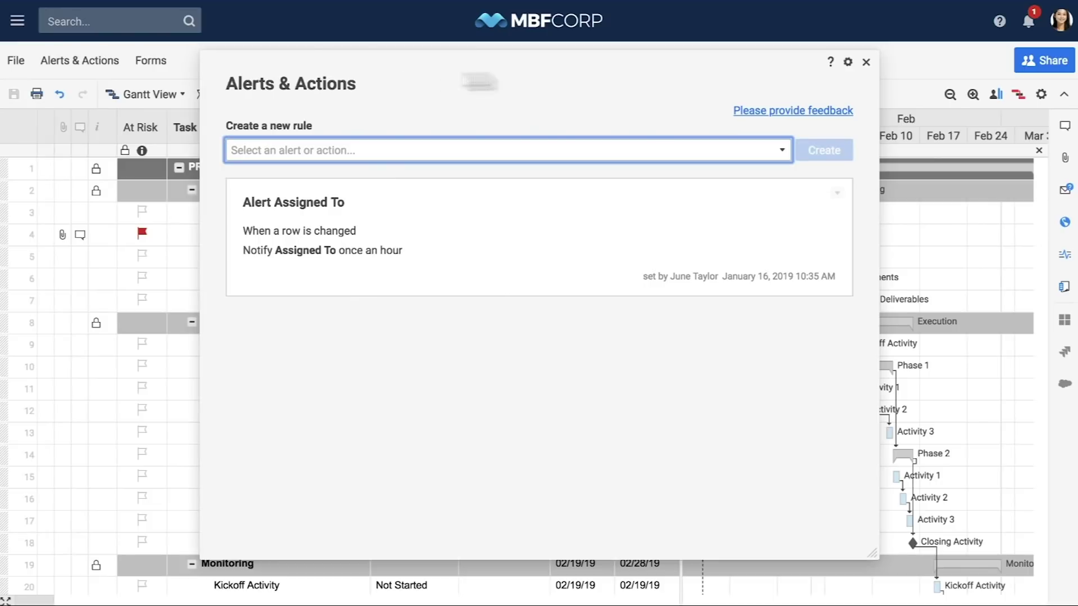
left_click(864, 63)
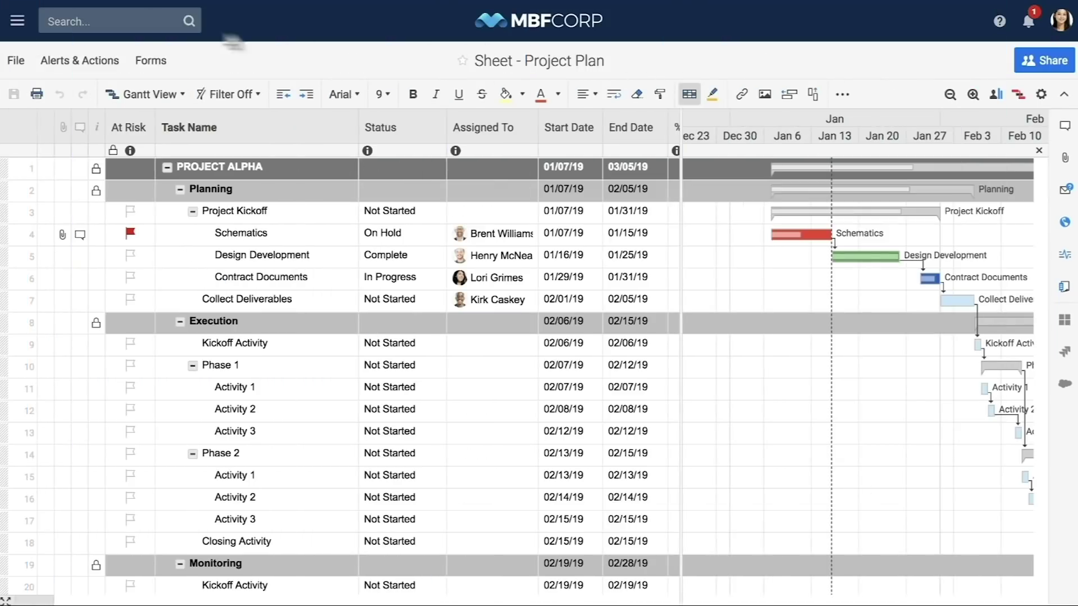
- Open Report - Project Milestones from Home and view its Report Builder criteria
left_click(17, 21)
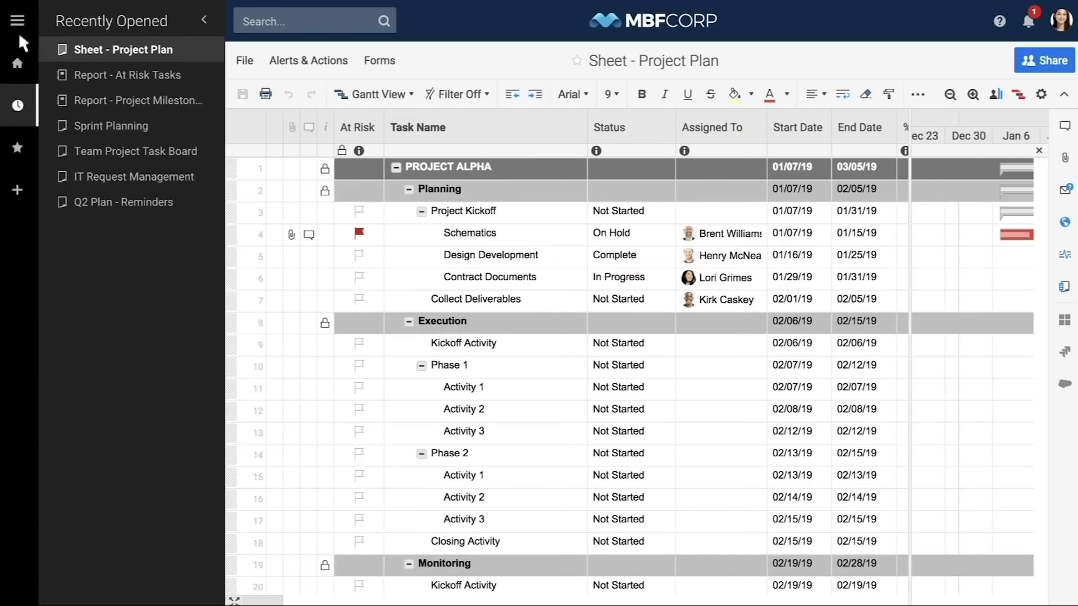
left_click(19, 66)
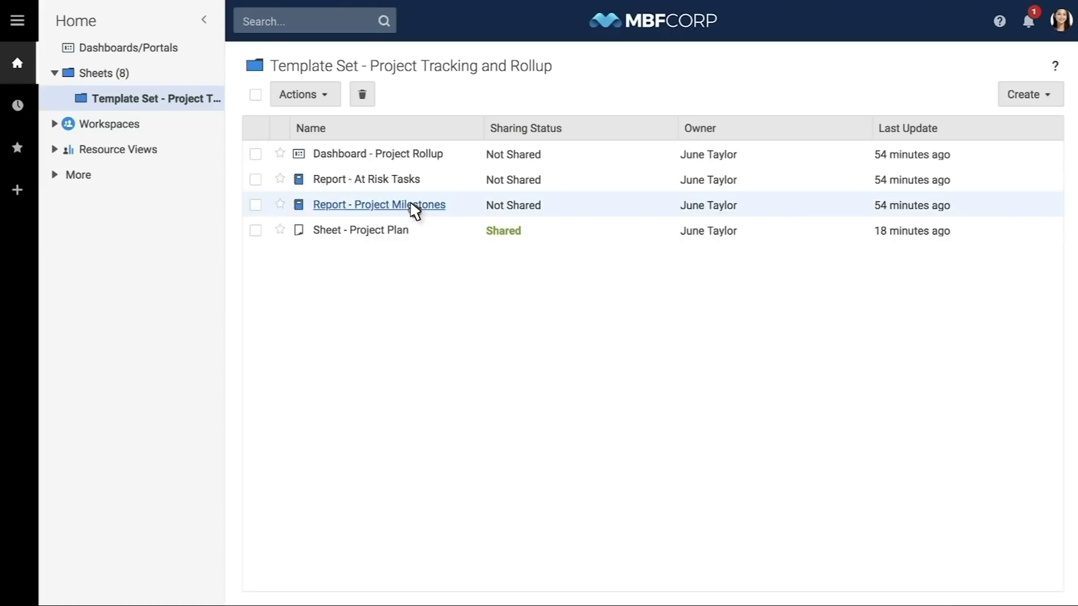
left_click(412, 205)
left_click(252, 95)
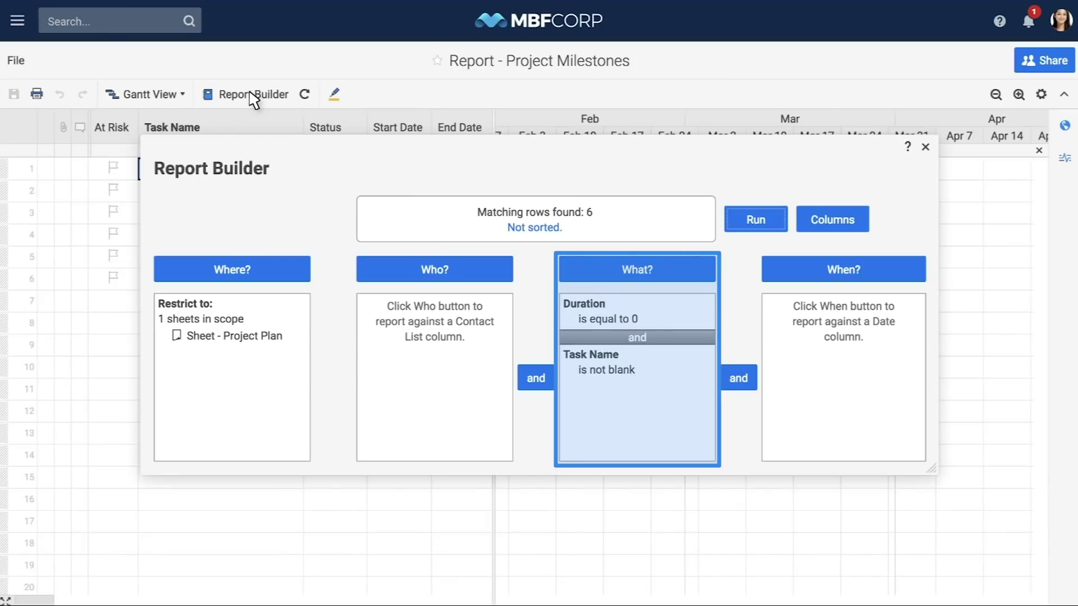
- Return to the Template Set folder and open Report - At Risk Tasks
left_click(17, 21)
left_click(17, 64)
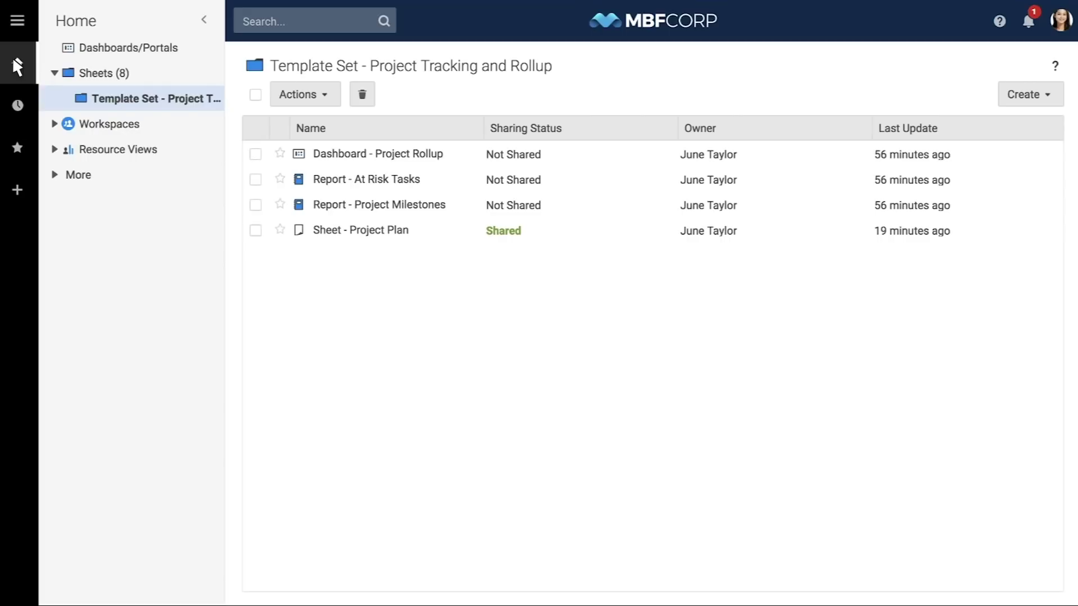
left_click(412, 180)
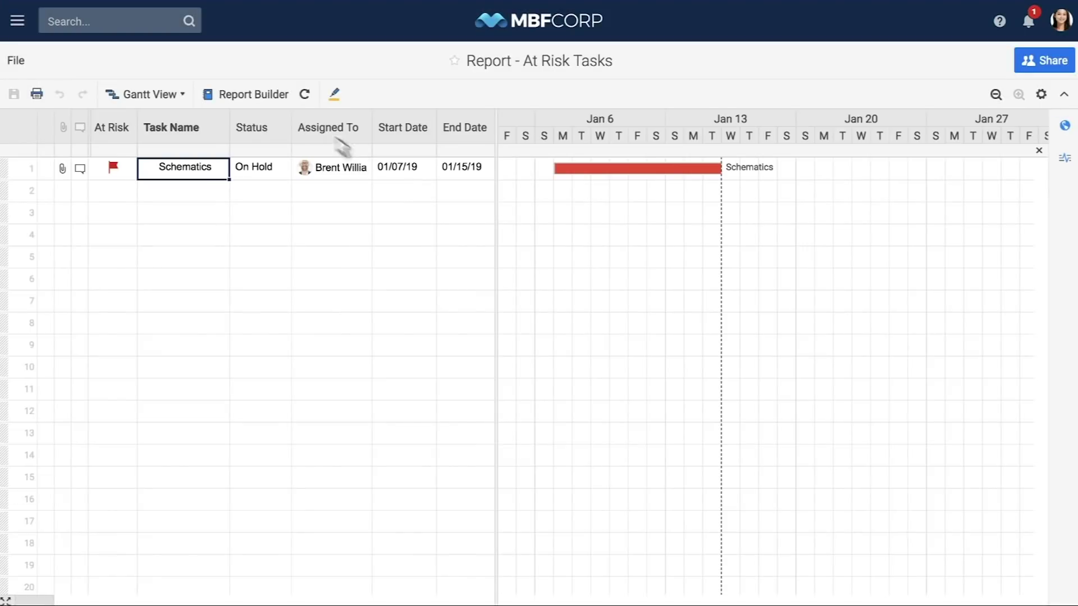
- View the At Risk Tasks report's Report Builder criteria, then go back to the Template Set folder
left_click(249, 95)
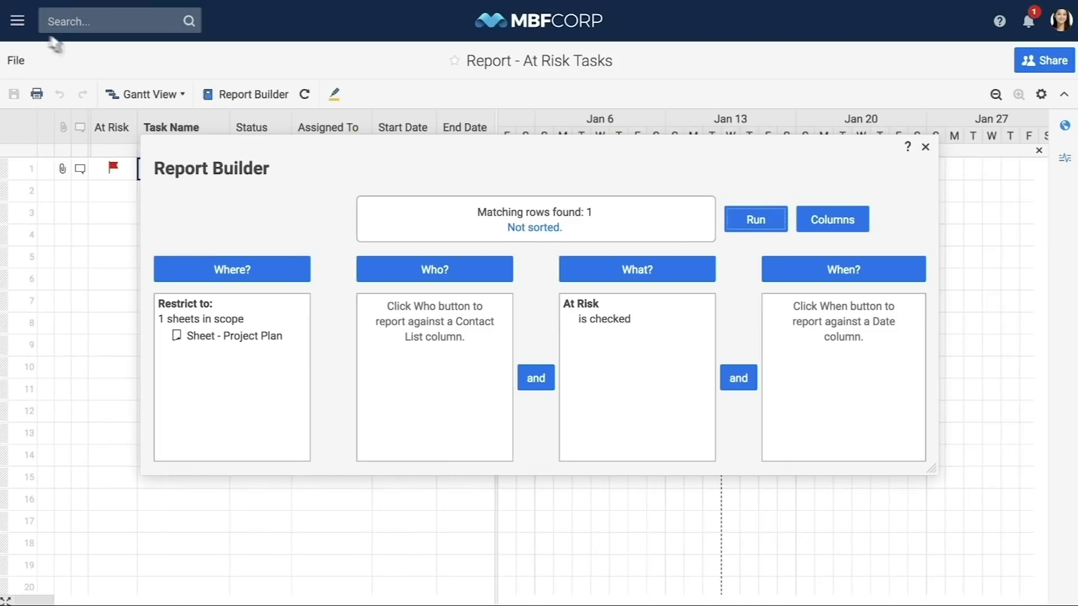
left_click(17, 21)
left_click(17, 63)
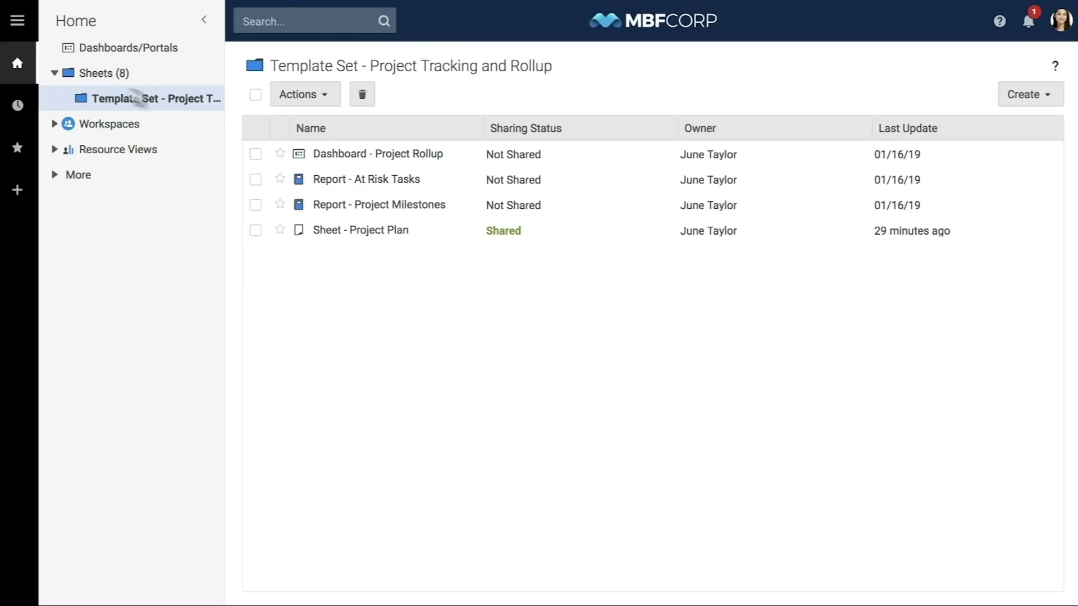
- Open Dashboard - Project Rollup from the folder list and switch it into edit mode
left_click(428, 152)
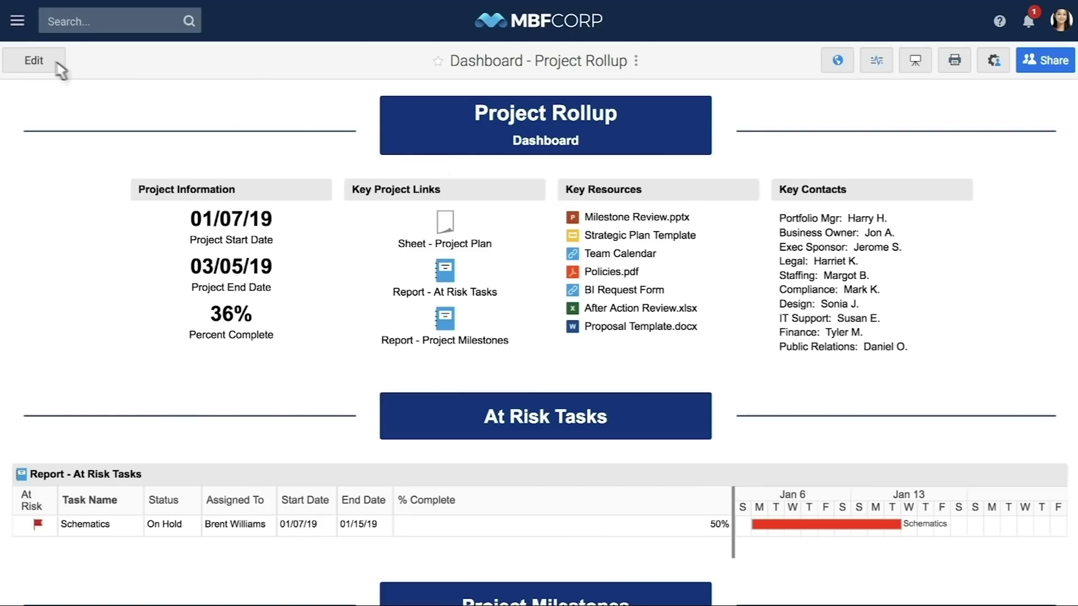
left_click(56, 68)
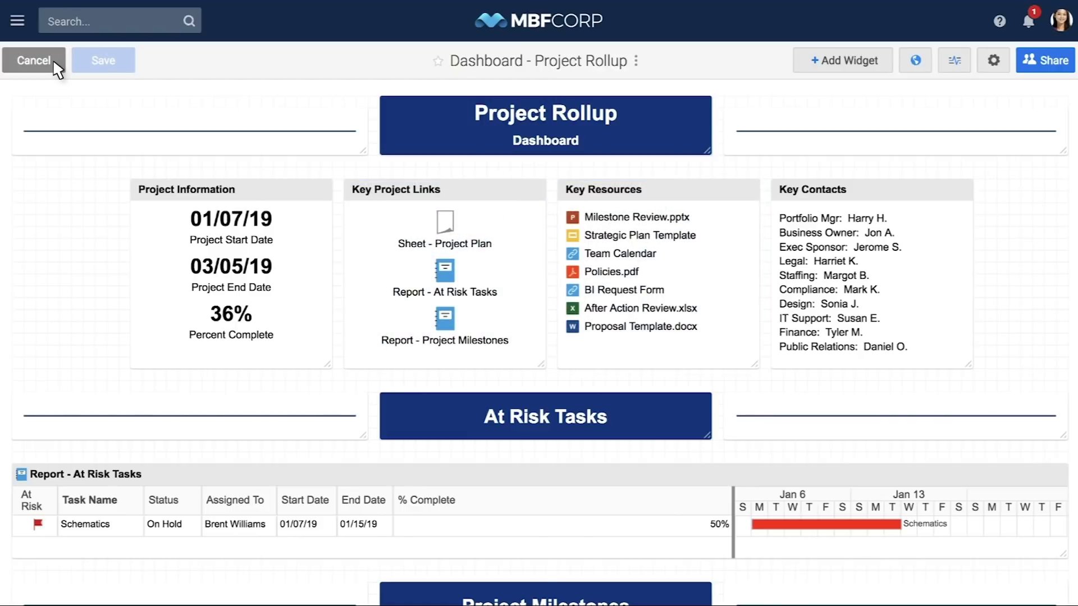
- In the Key Contacts widget, replace the Portfolio Mgr name with the new person's name
mouse_move(904, 297)
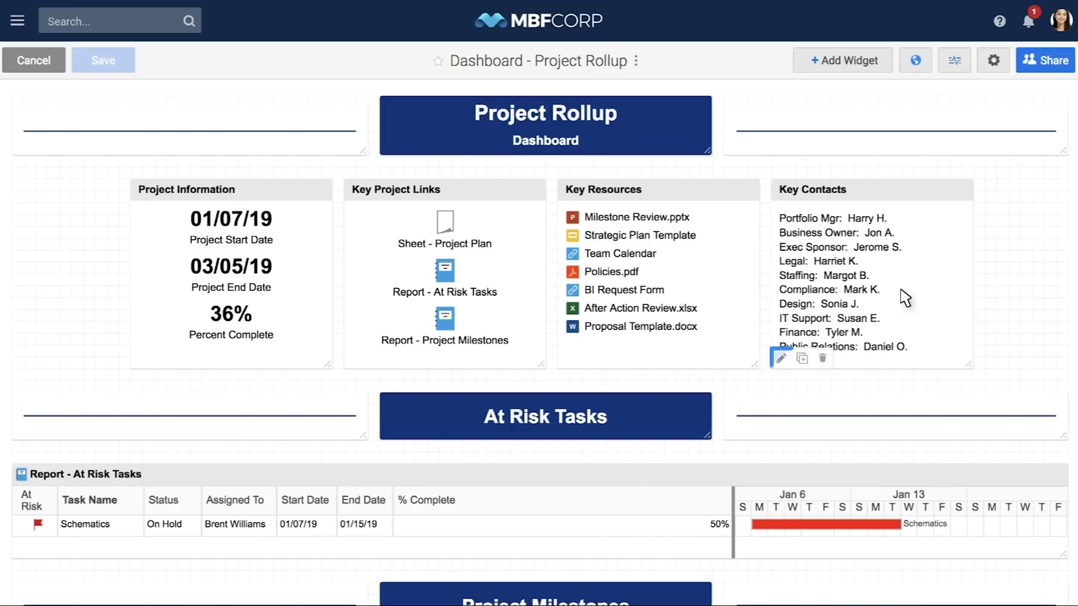
left_click(780, 359)
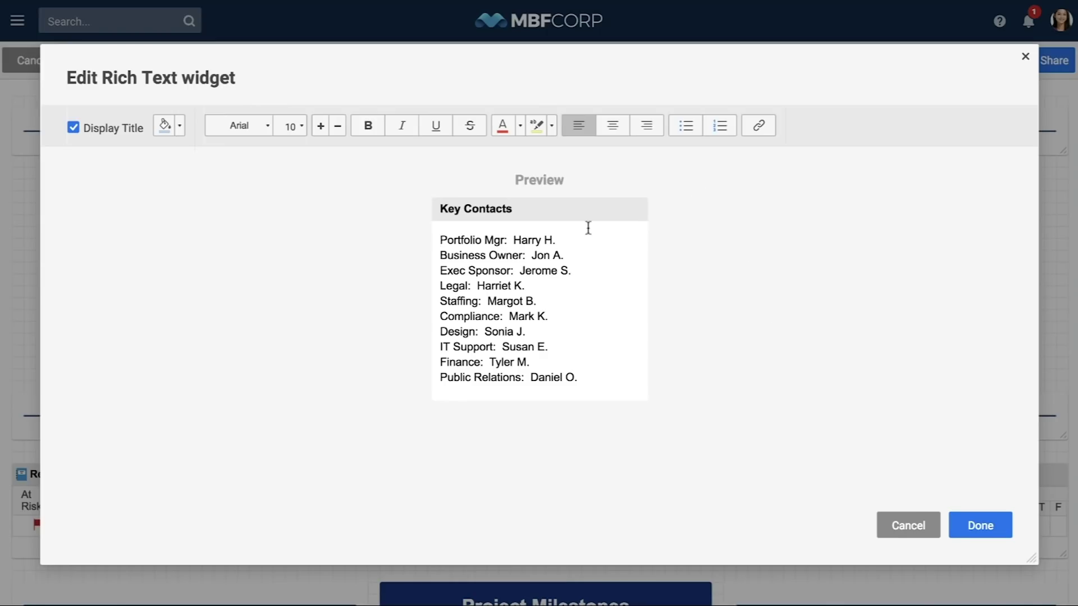
left_click_drag(568, 239, 503, 236)
type("June")
left_click(985, 529)
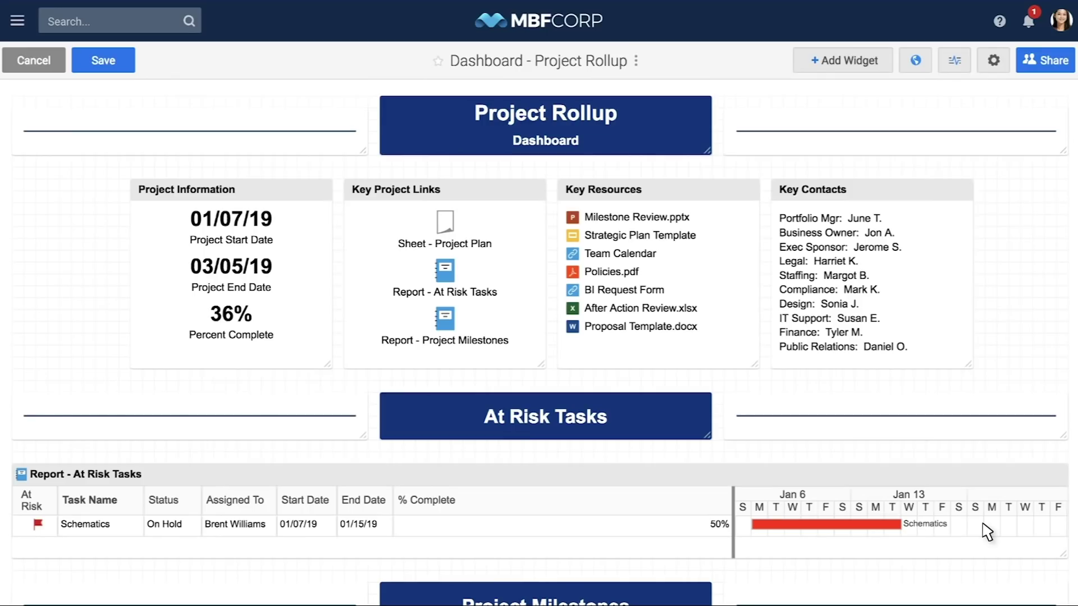
scroll(983, 527, "down", 5)
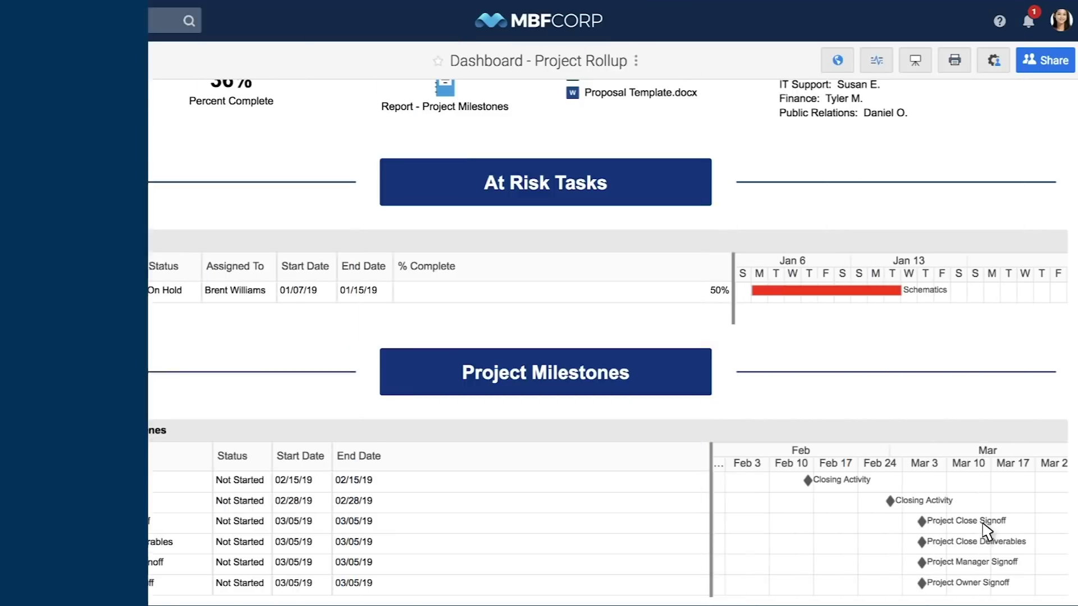
- Create a workspace named 'Project Workspace' from Home, then go back to the Template Set folder
left_click(11, 19)
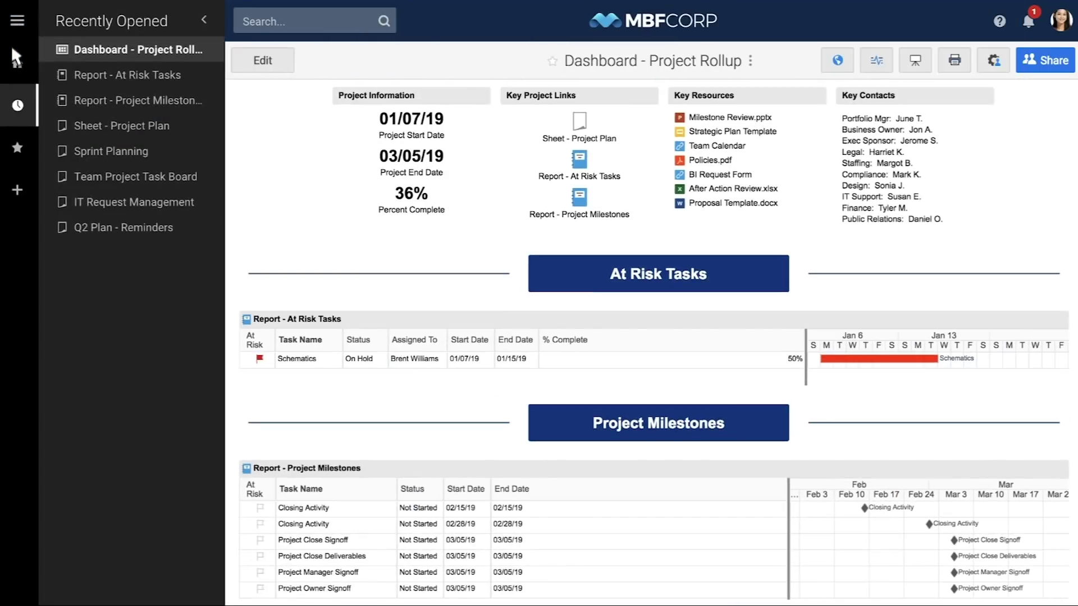
left_click(16, 61)
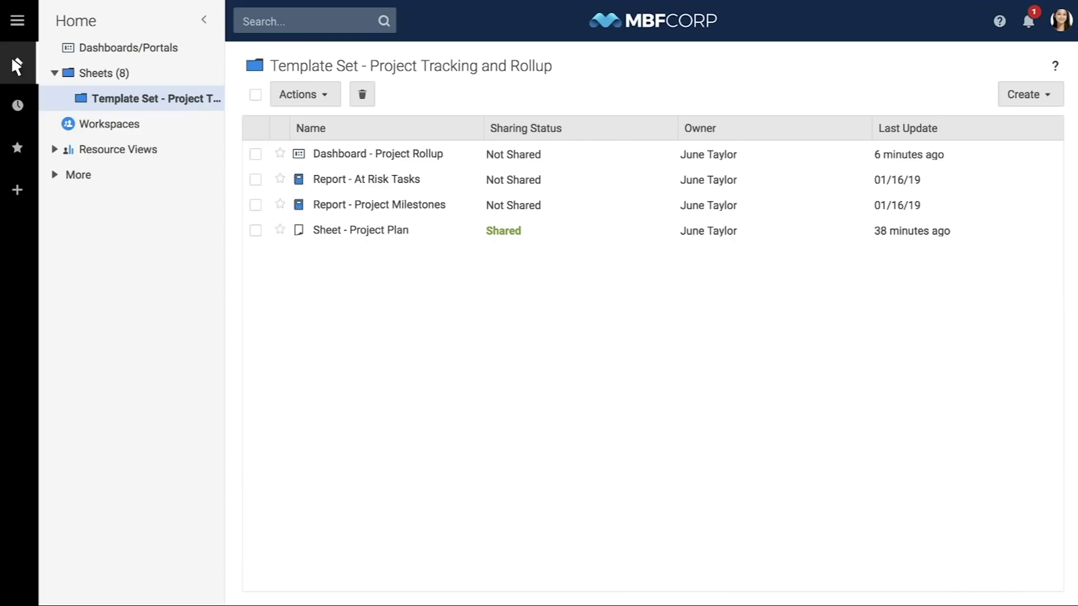
right_click(155, 122)
left_click(234, 148)
type("Project Workspace")
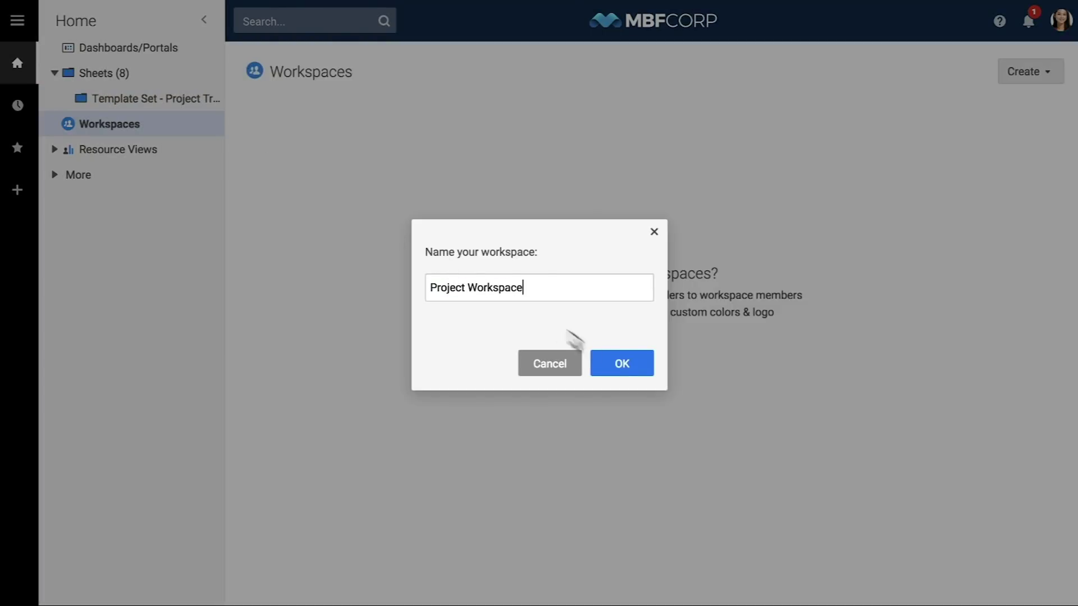
left_click(617, 364)
left_click(140, 101)
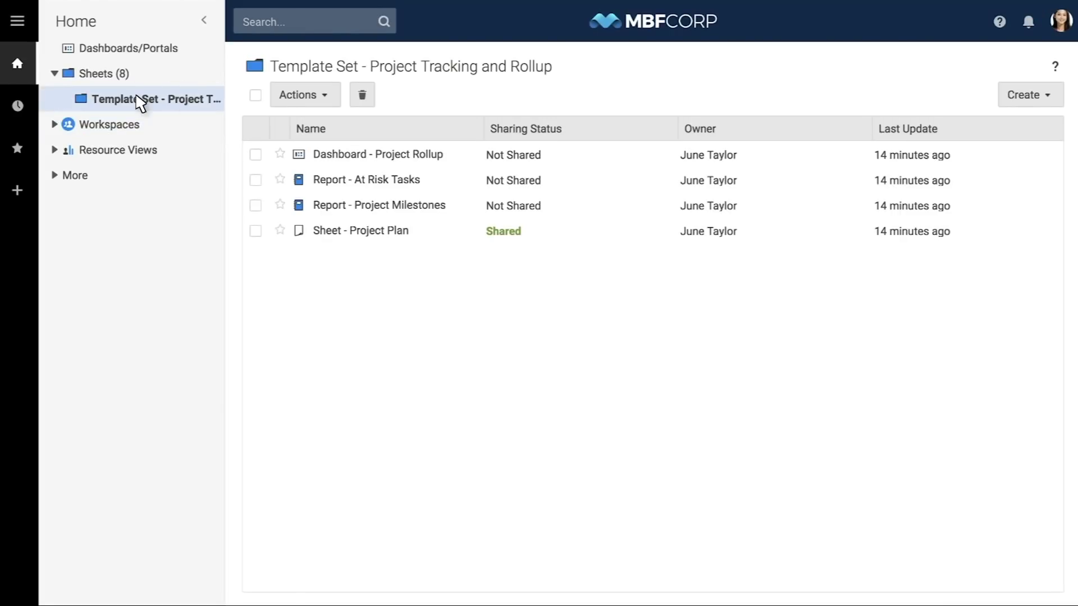
- Share Dashboard - Project Rollup with the collaborator as Viewer and send the invitation
left_click(255, 154)
left_click(326, 95)
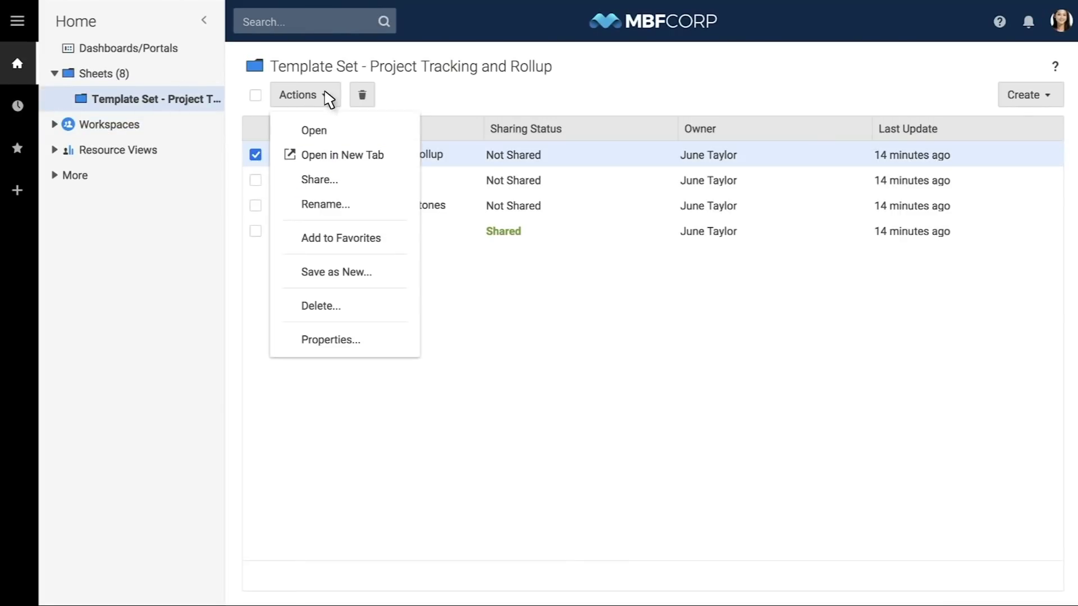
left_click(372, 179)
type("kirk")
key("Return")
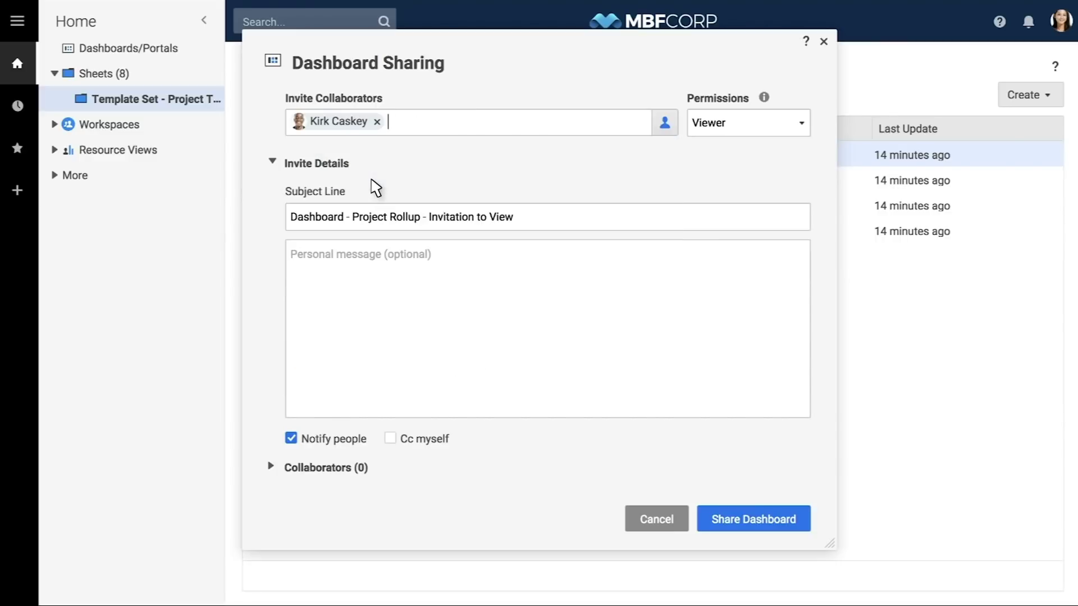
left_click(749, 513)
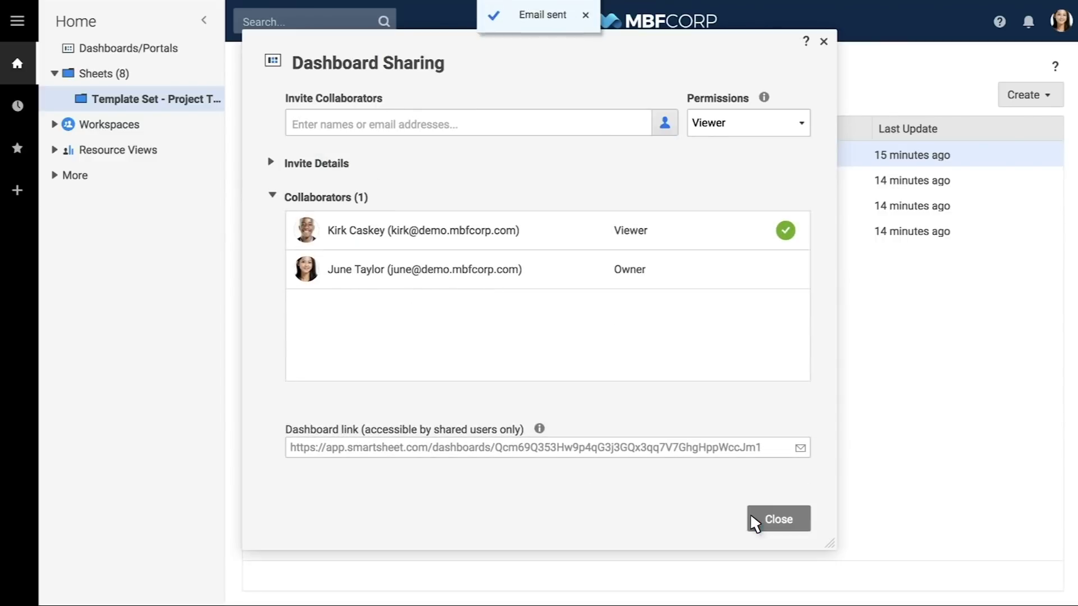